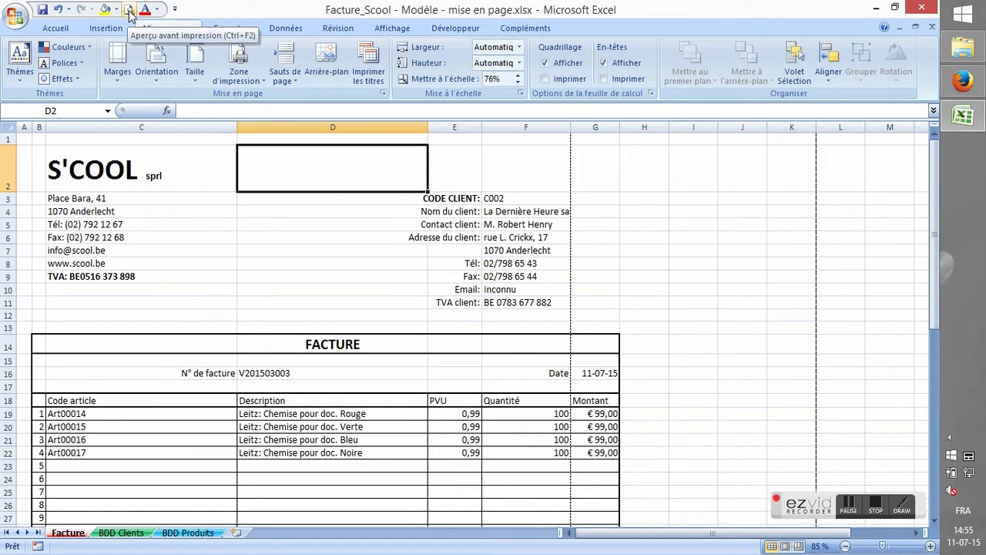
Step: Remove the Print Preview command from the Quick Access Toolbar and add it back
left_click(174, 10)
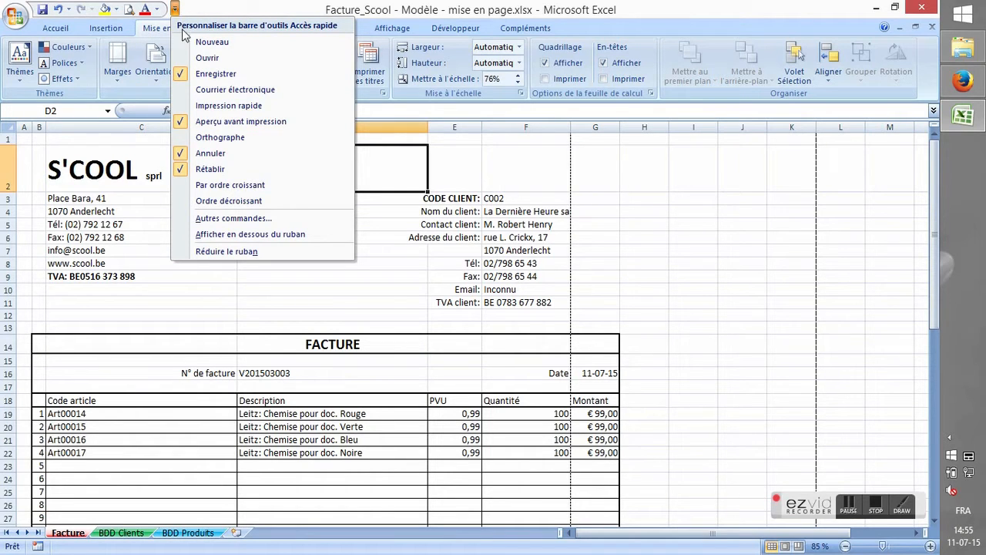
left_click(194, 121)
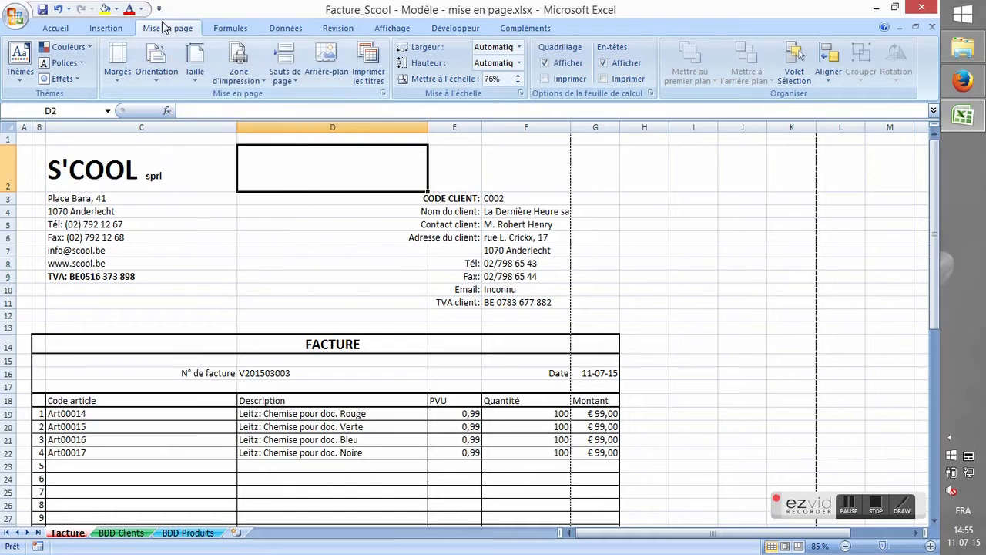
left_click(159, 9)
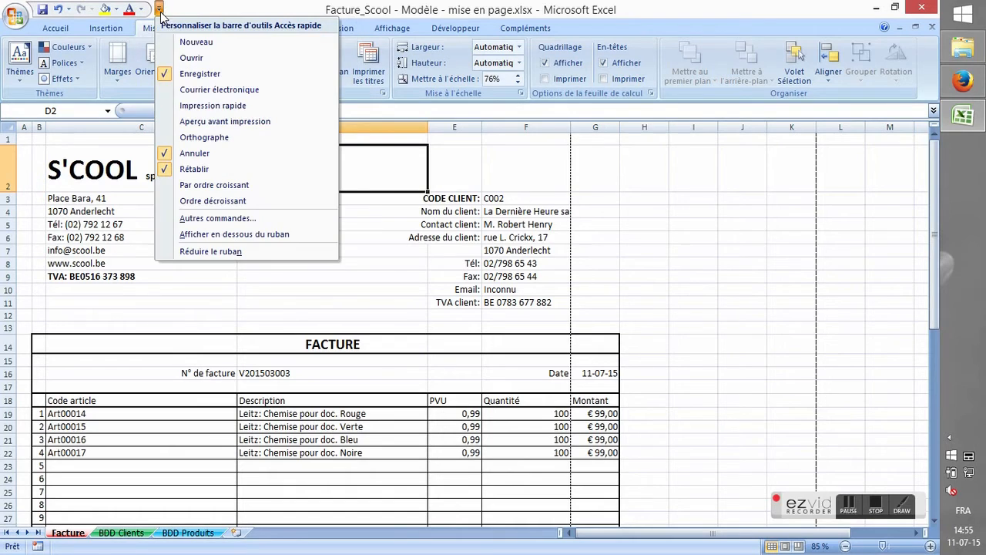
left_click(181, 122)
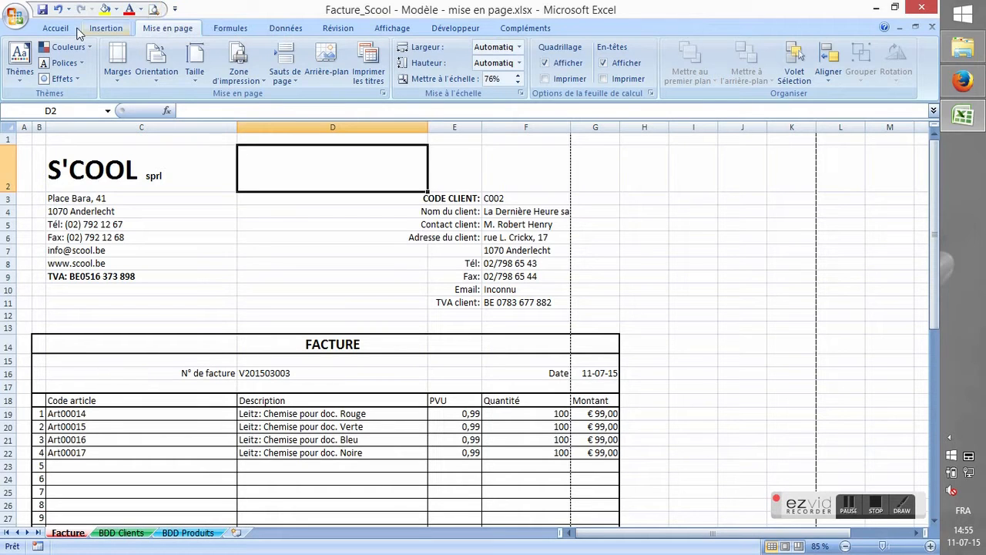
Step: Examine both pages of the invoice in the print preview and close the preview
left_click(19, 24)
mouse_move(50, 184)
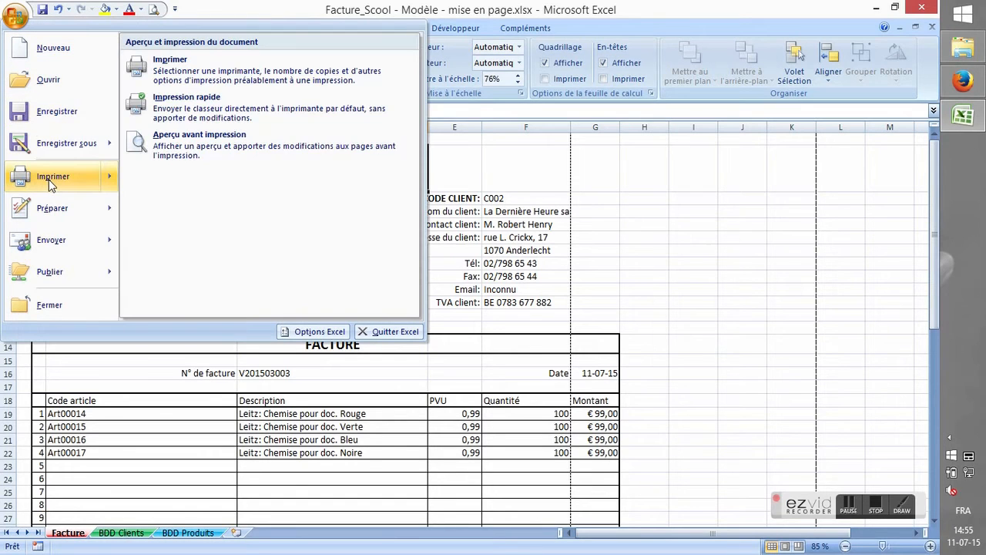
left_click(160, 148)
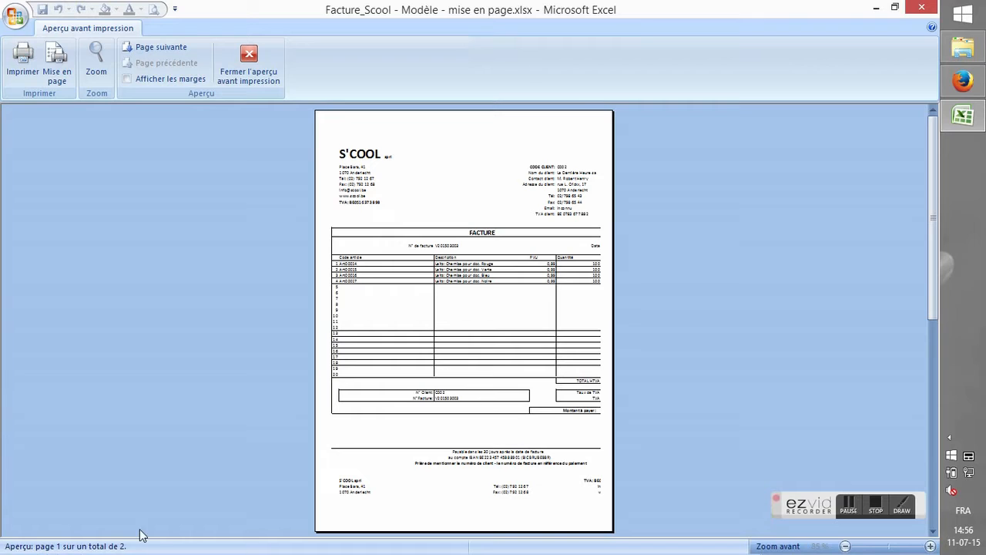
mouse_move(2, 551)
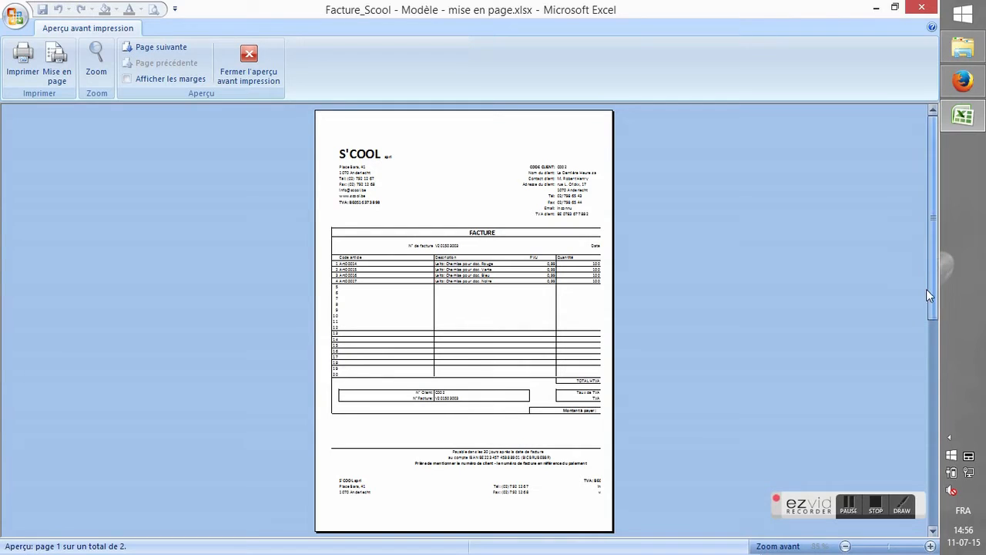
left_click_drag(930, 308, 925, 388)
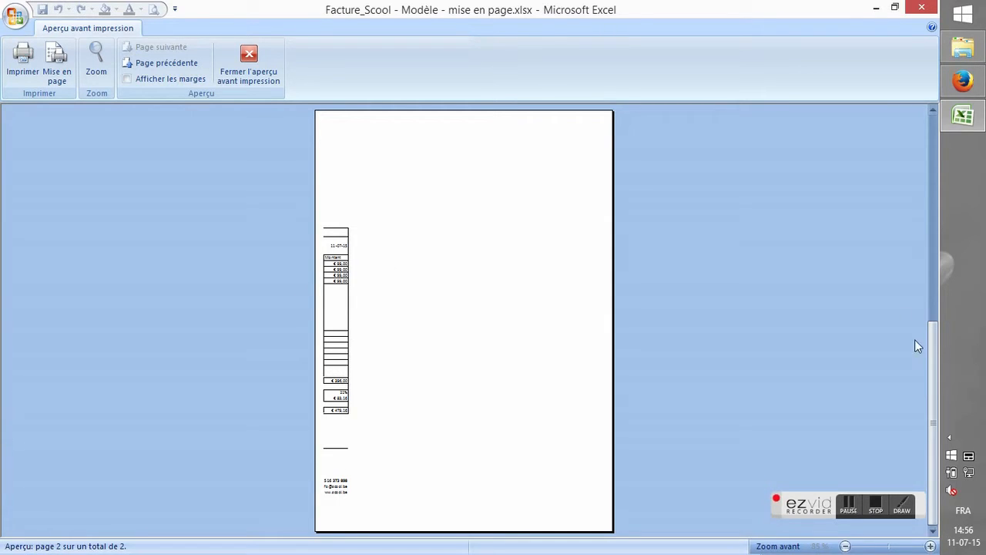
left_click_drag(930, 354, 944, 148)
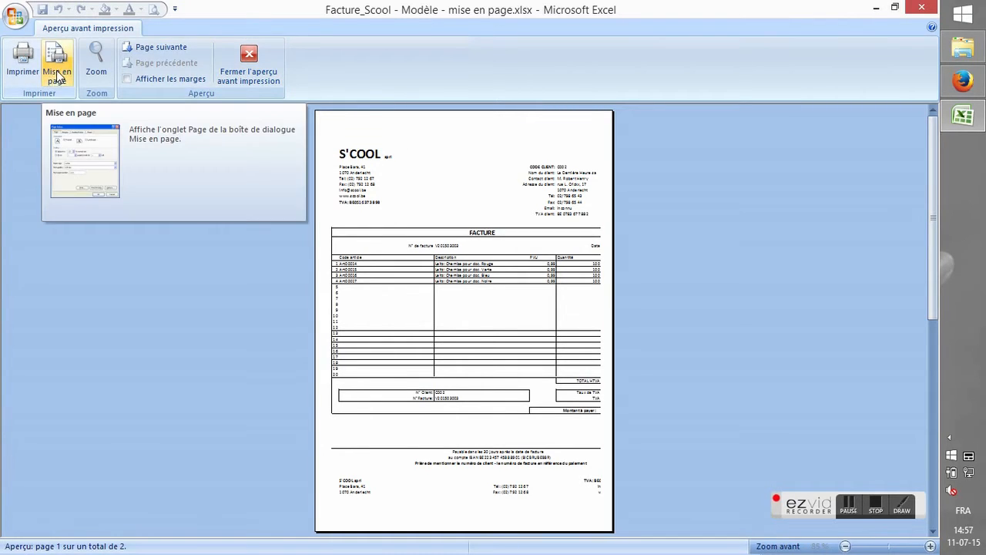
left_click(239, 63)
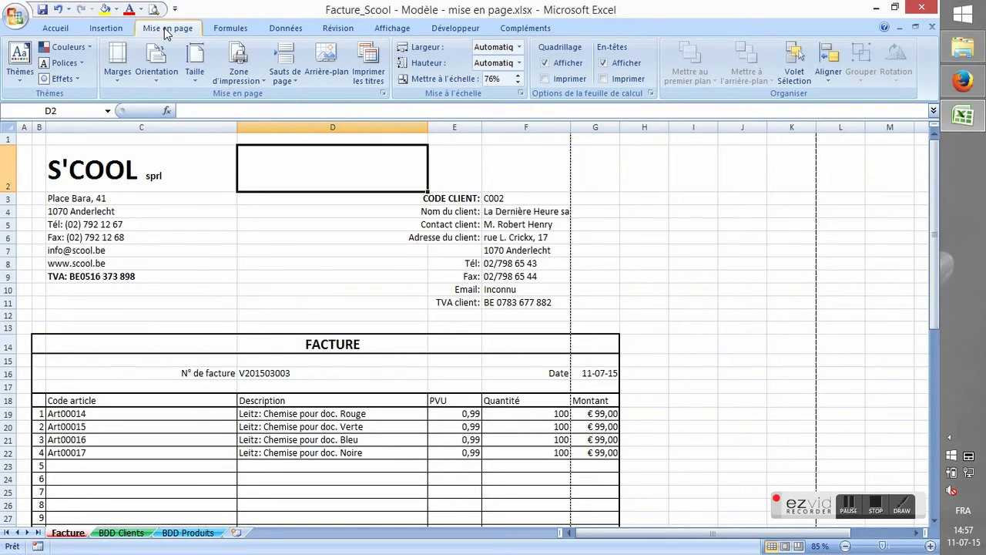
Step: Reopen the invoice's print preview and switch its page setup scaling to fit a number of pages in width and height
left_click(15, 17)
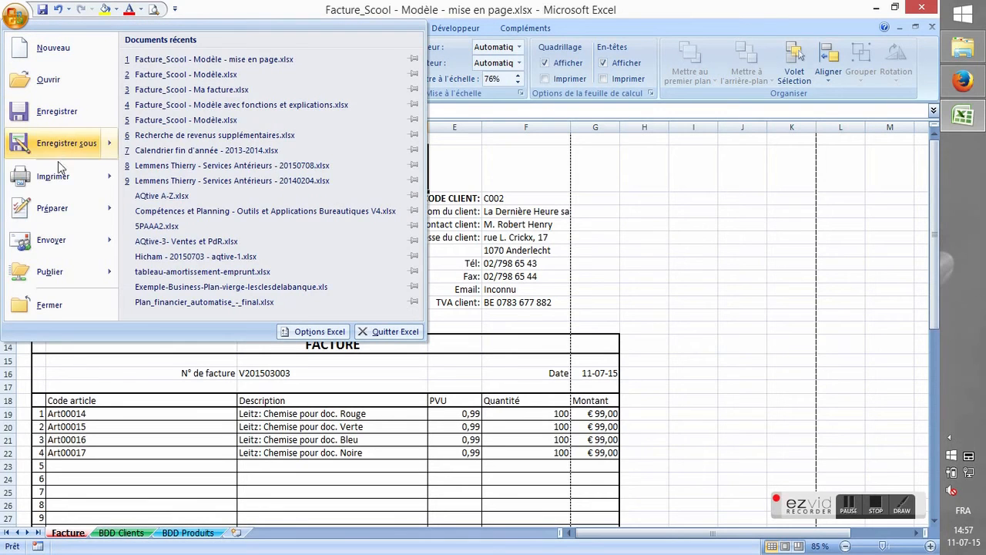
mouse_move(58, 177)
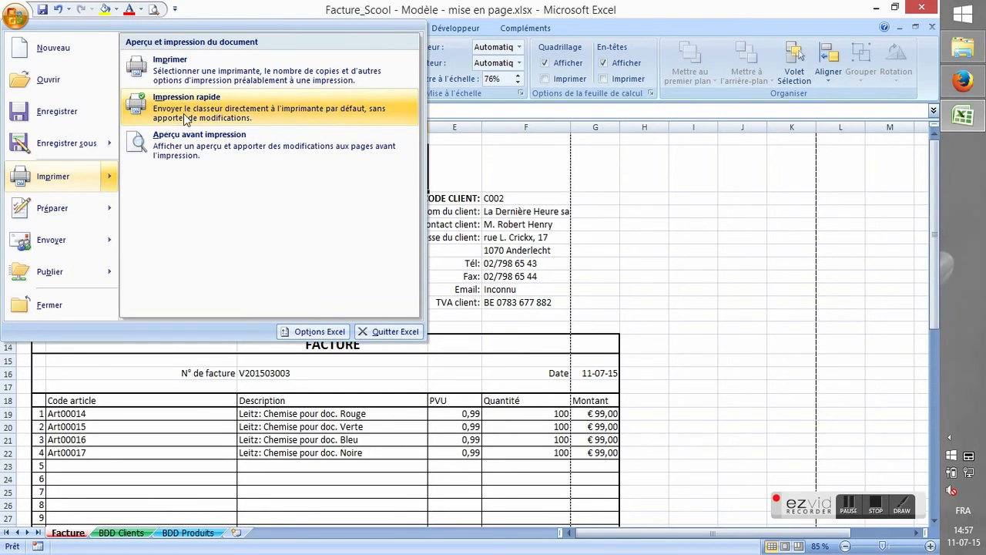
left_click(186, 137)
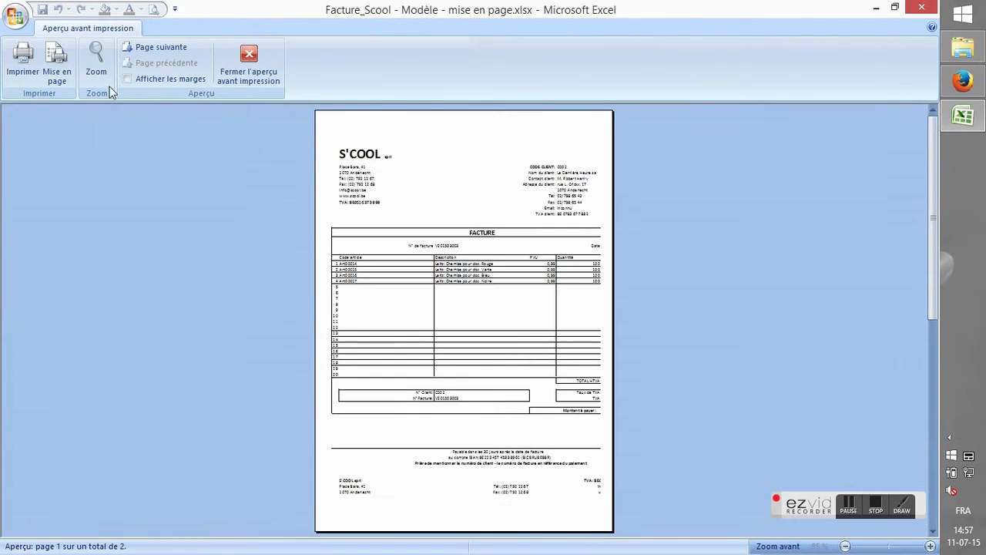
left_click(62, 74)
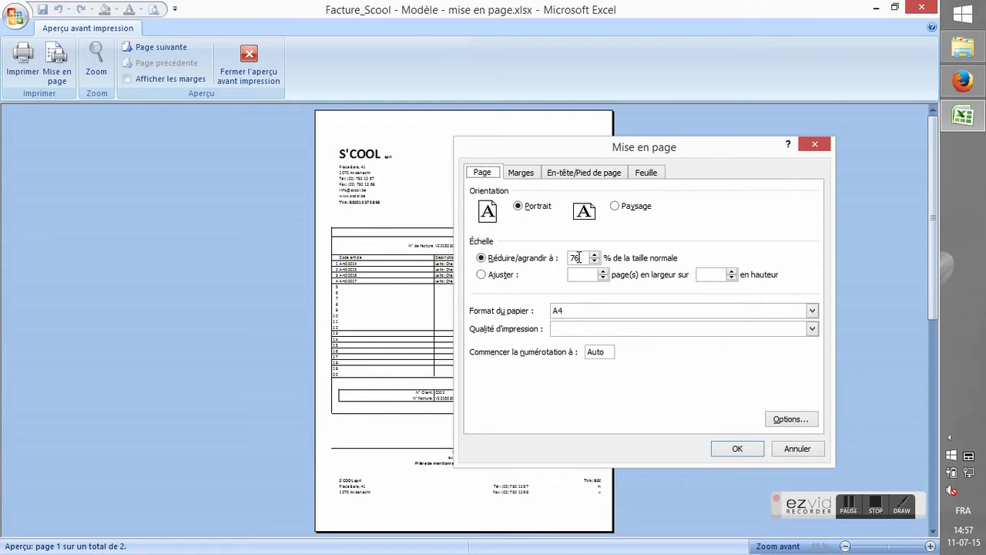
left_click(488, 279)
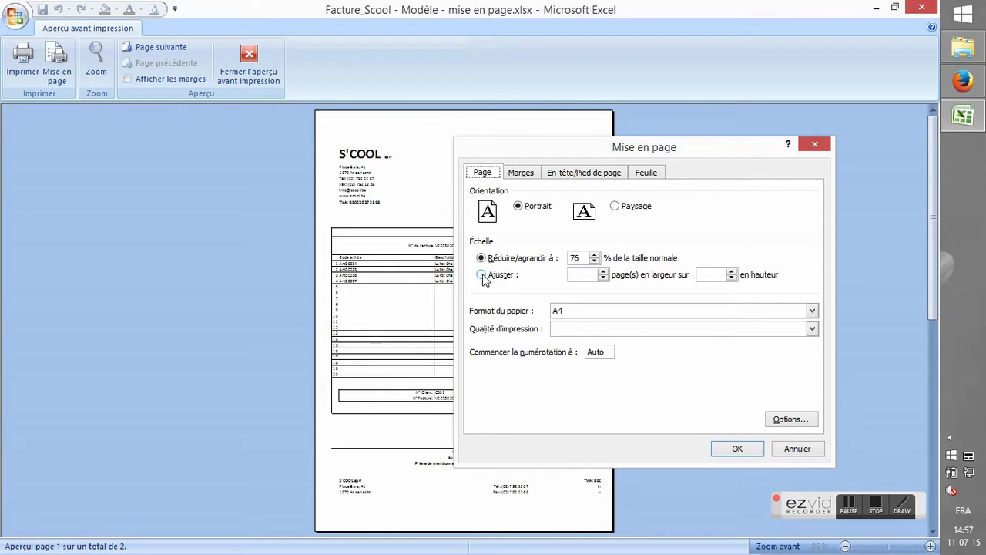
left_click(604, 271)
left_click(732, 270)
Step: Try the header margin adjustment and the horizontal and vertical page centring, resetting each one
left_click(518, 175)
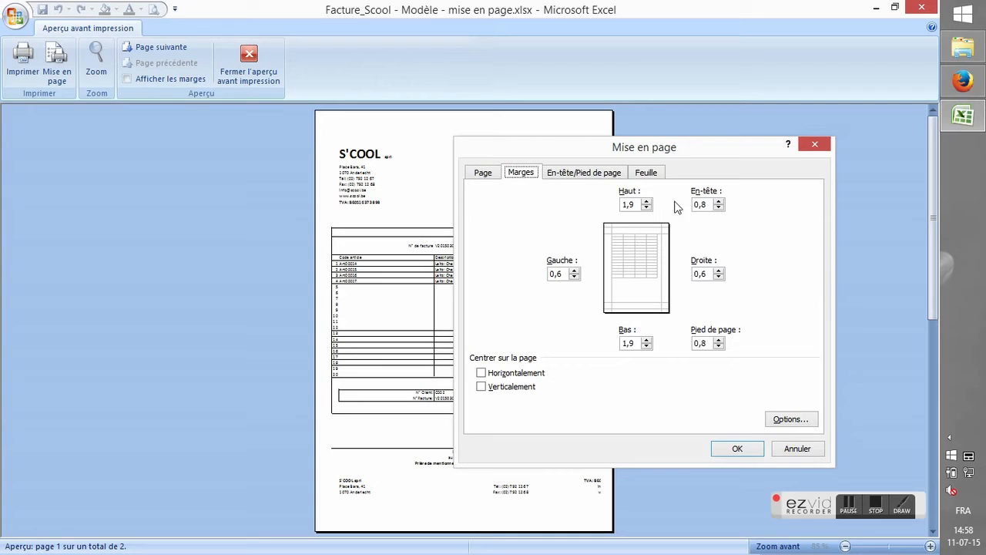
left_click(720, 201)
left_click(719, 208)
left_click(513, 376)
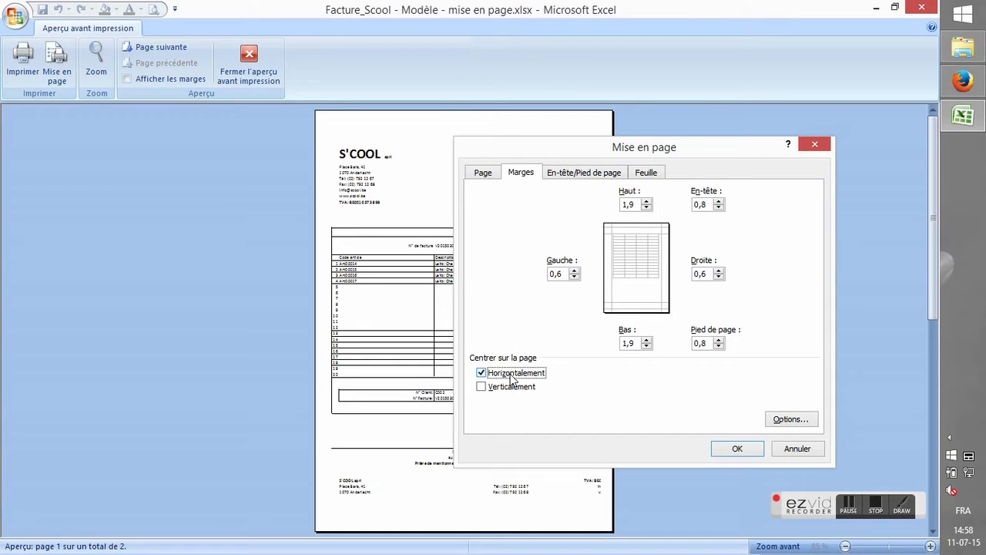
left_click(513, 377)
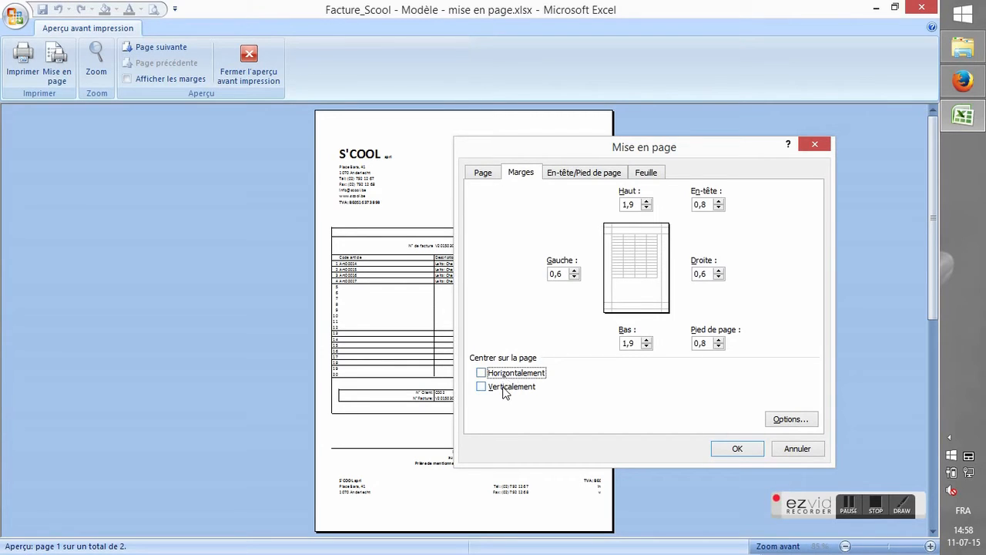
left_click(506, 392)
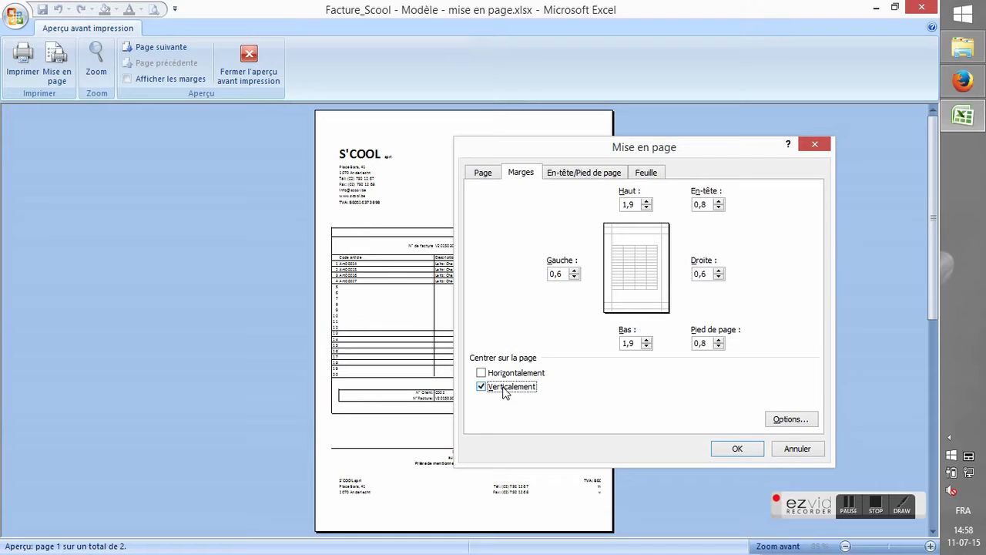
left_click(506, 392)
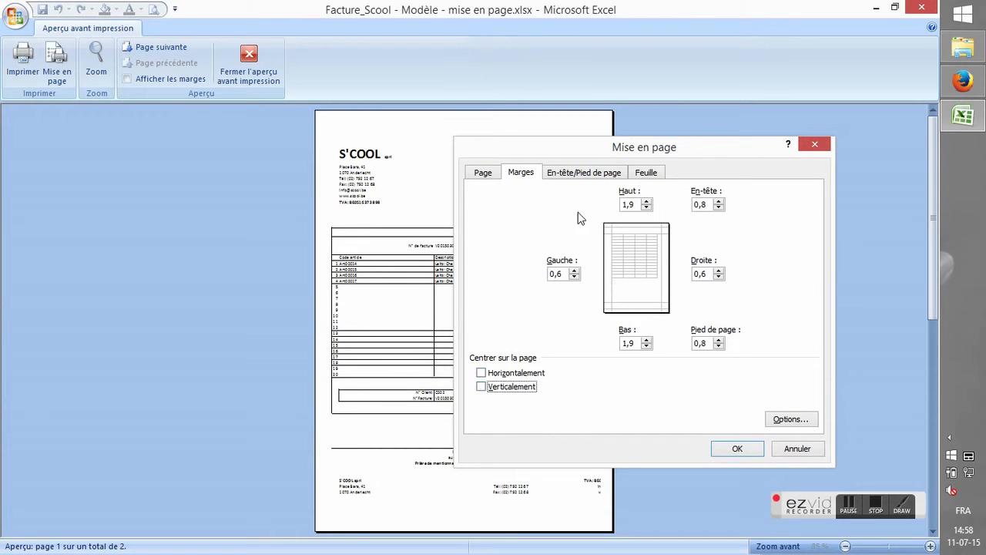
Step: Insert the image Che.jpg into the left section of a custom header and apply the page setup
left_click(587, 172)
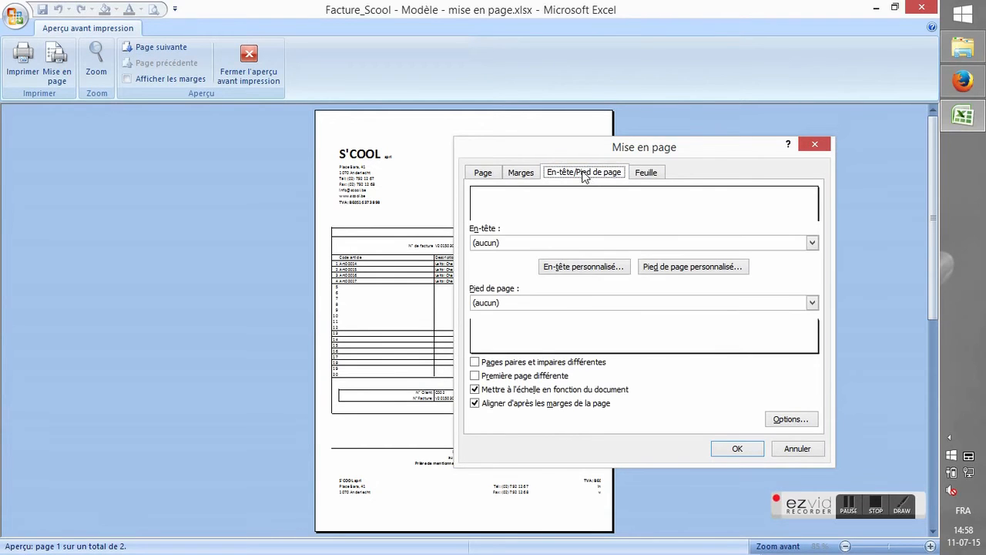
left_click(572, 268)
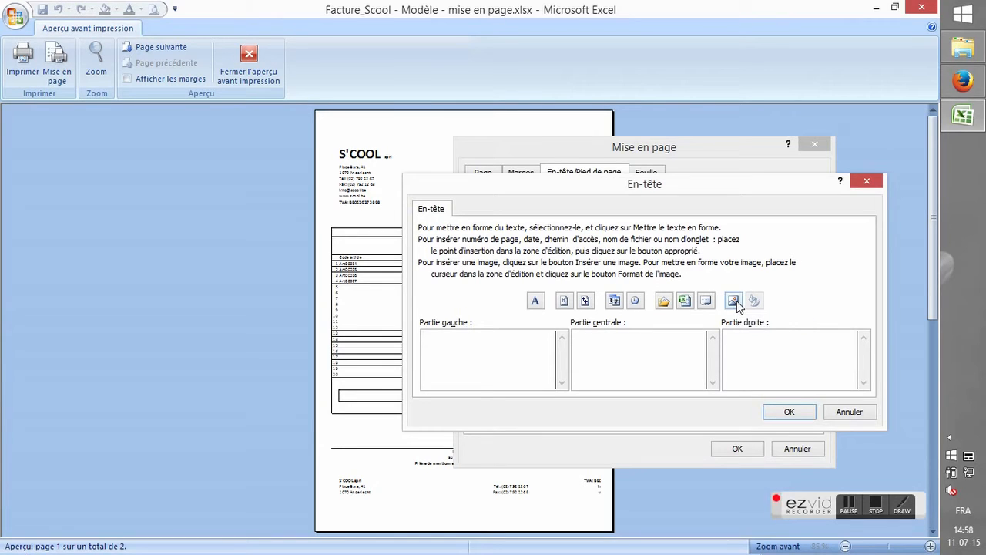
left_click(736, 302)
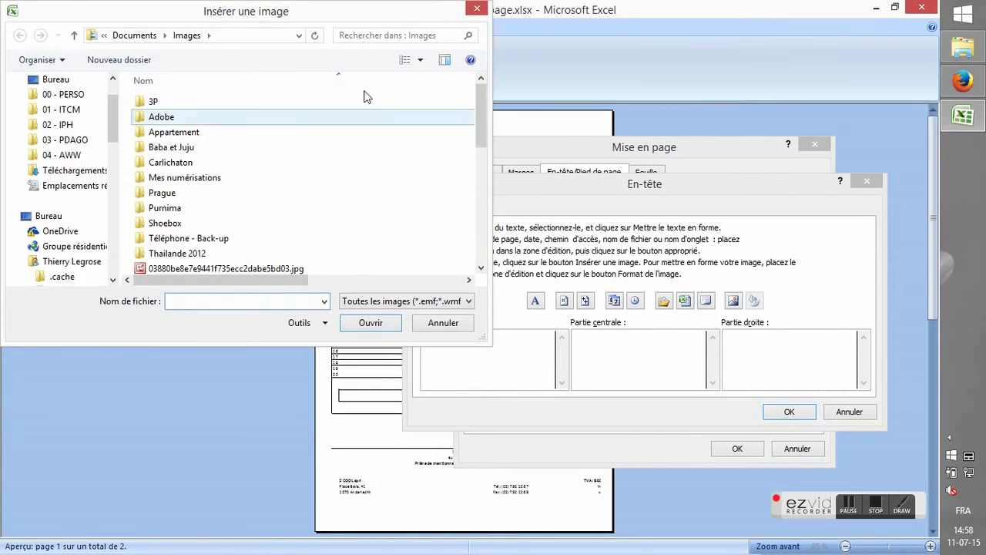
left_click(476, 11)
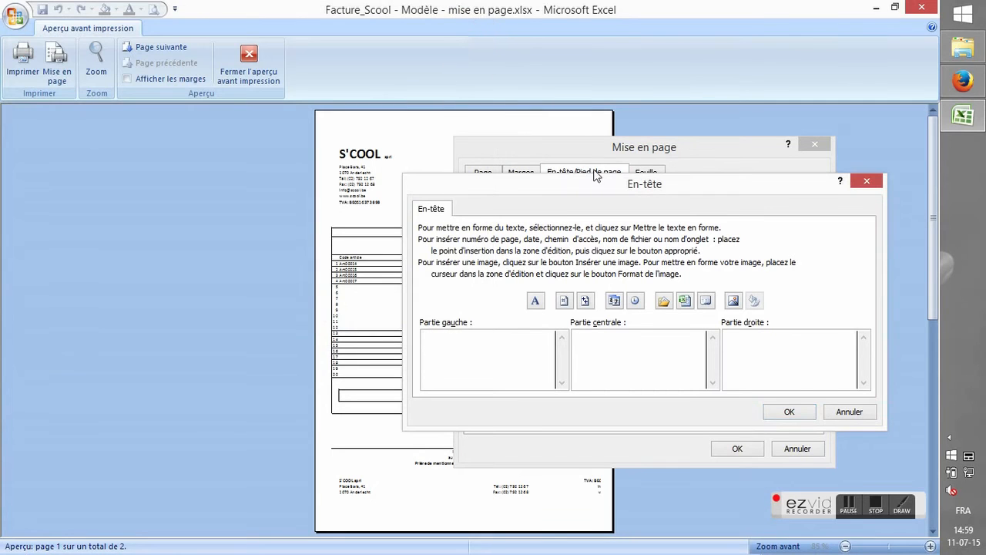
left_click(733, 301)
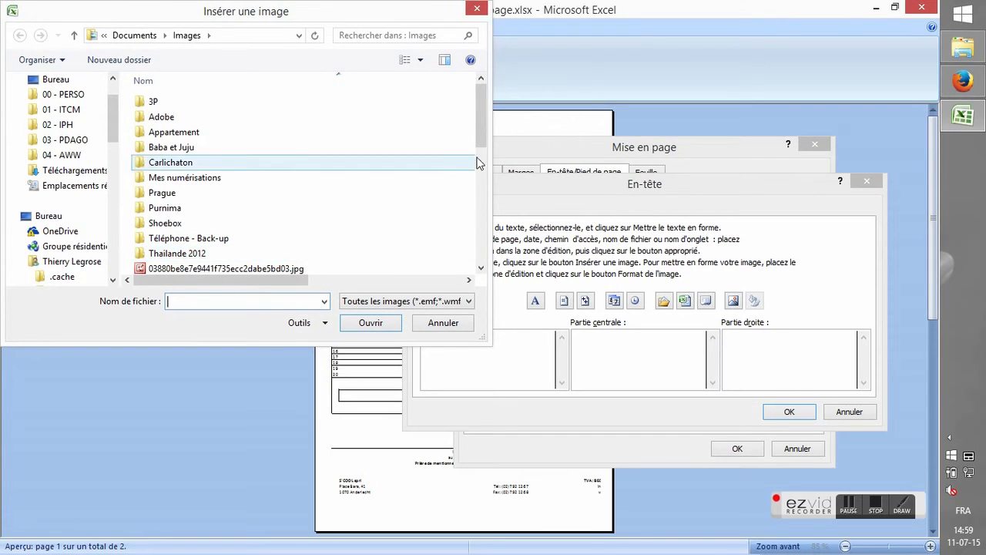
scroll(471, 193, "down", 3)
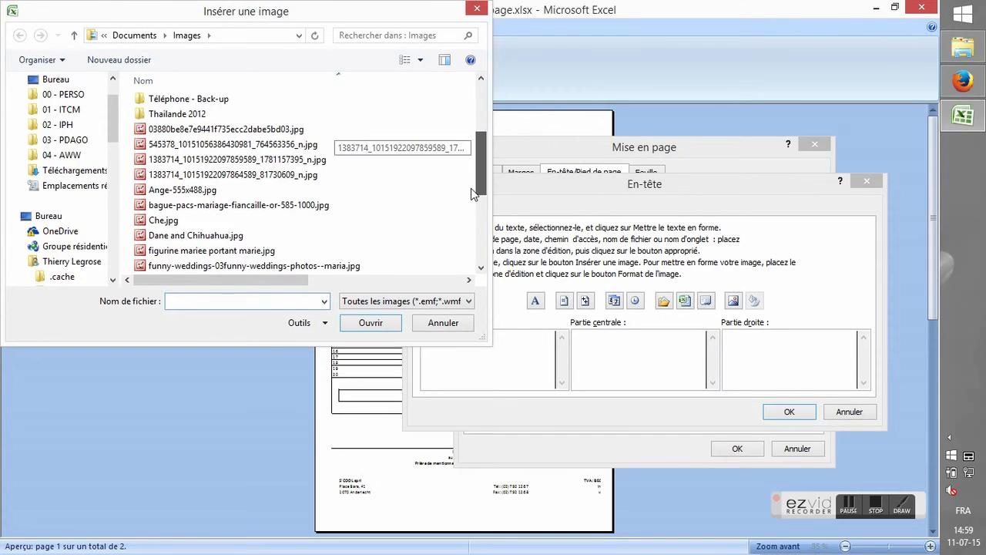
left_click(311, 218)
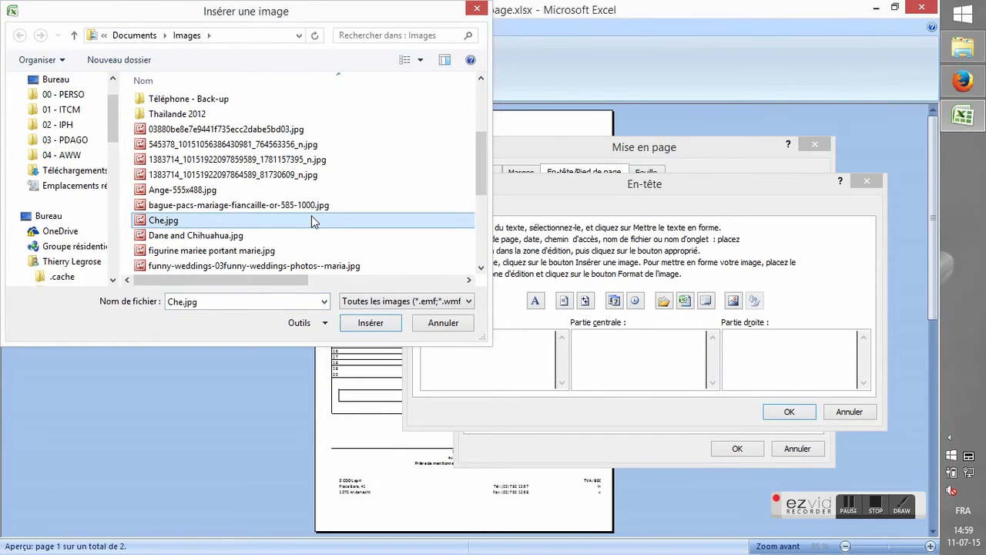
double_click(312, 215)
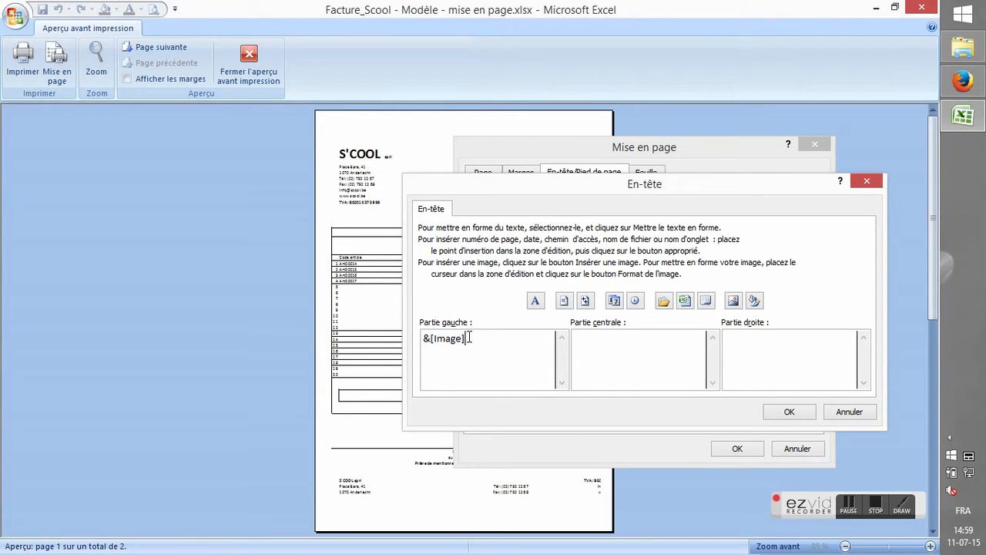
left_click_drag(470, 338, 422, 338)
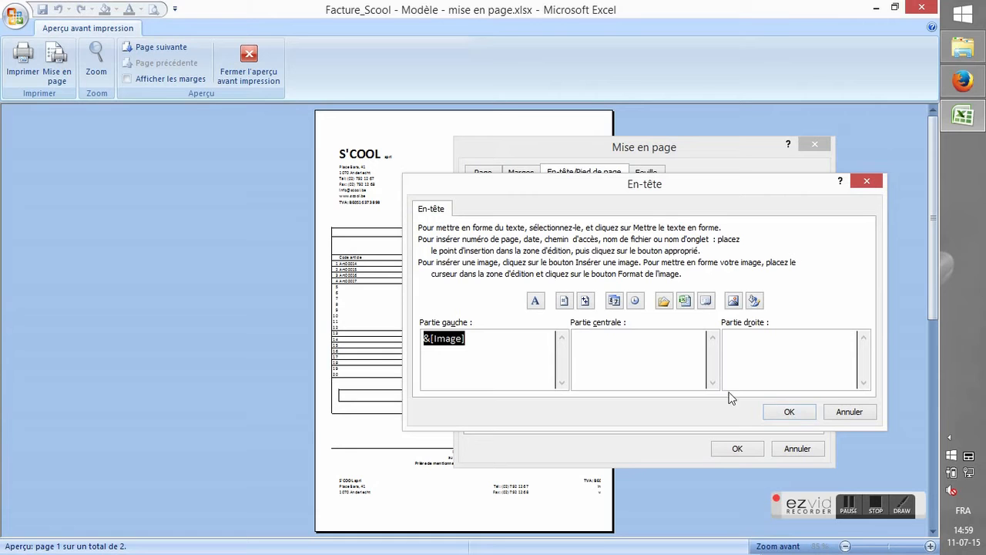
left_click(785, 414)
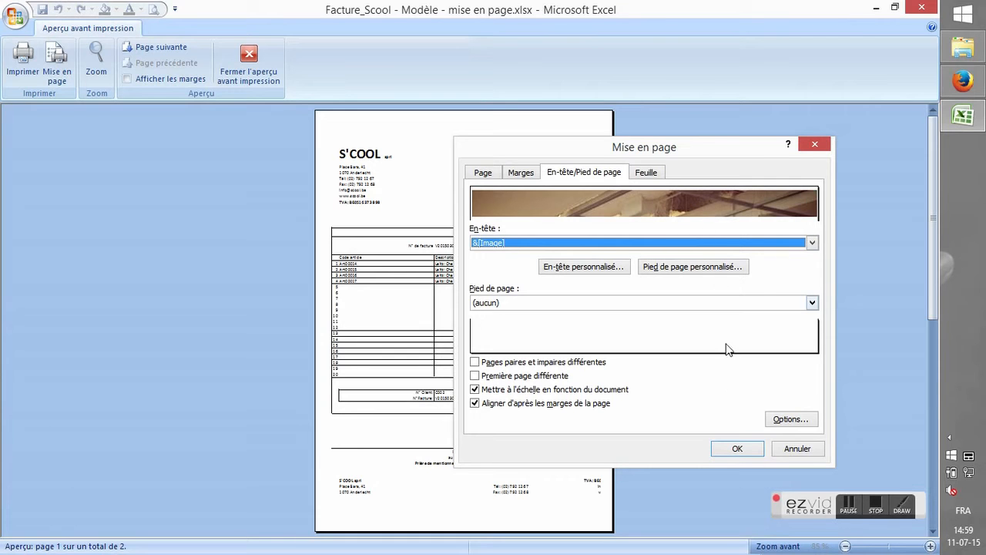
left_click(736, 448)
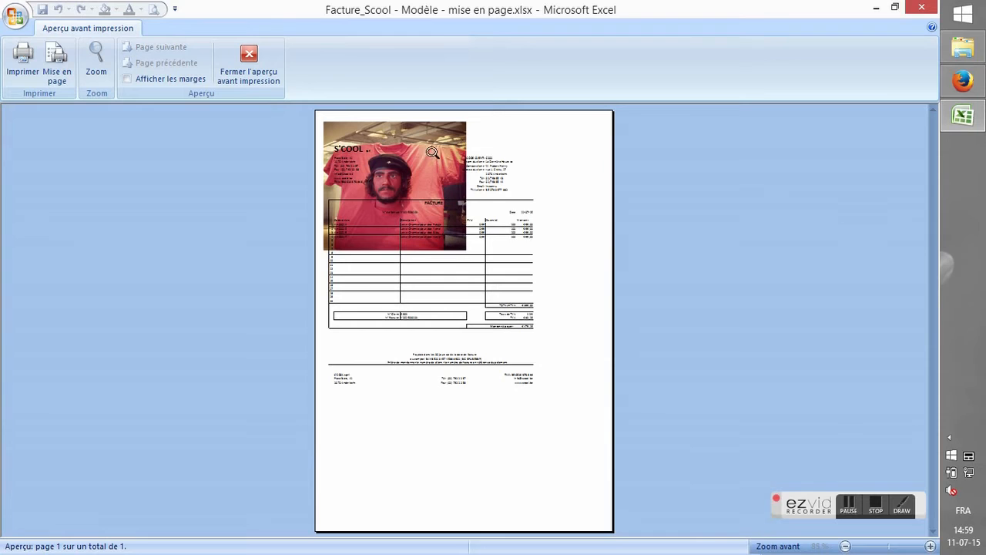
Step: Delete the image from the left section of the custom header
left_click(59, 76)
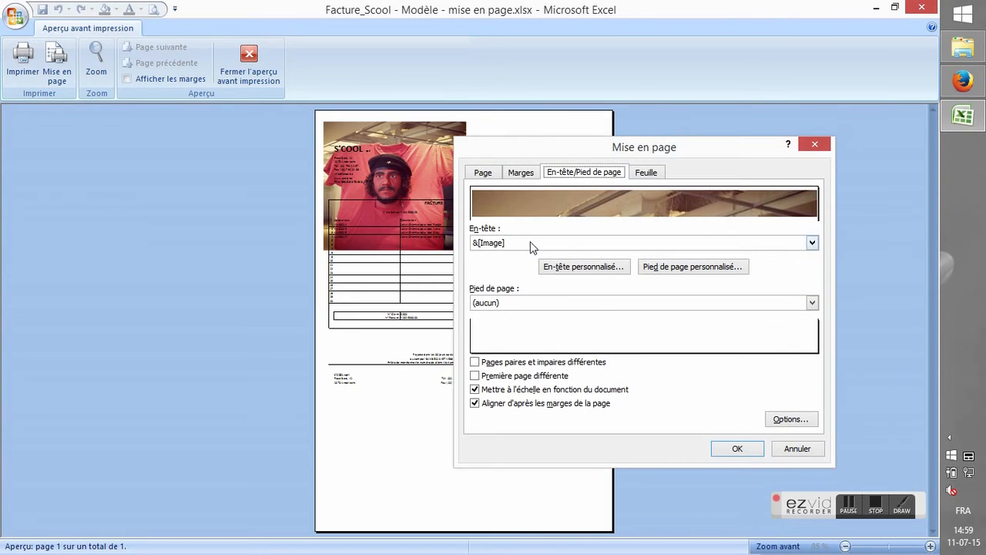
left_click(583, 267)
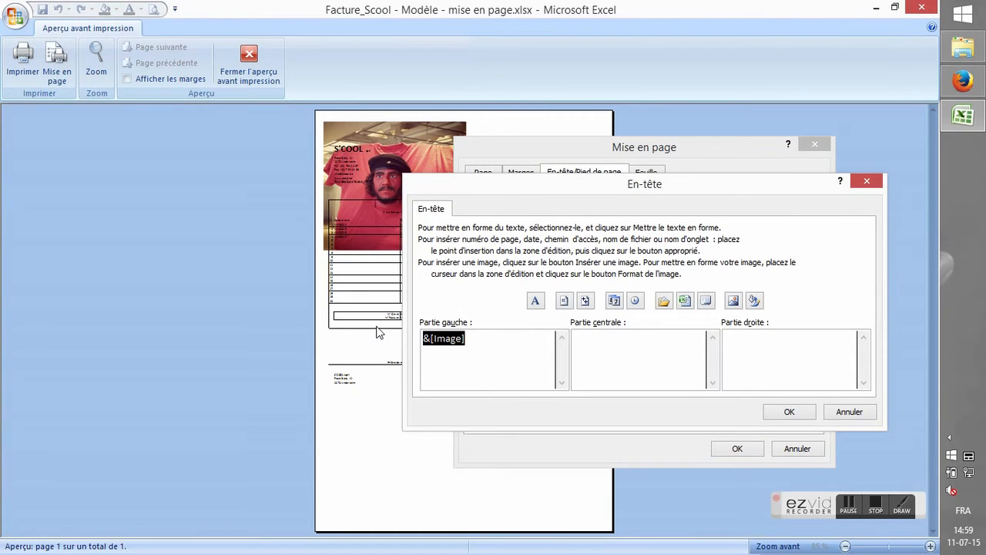
key("Delete")
left_click(786, 412)
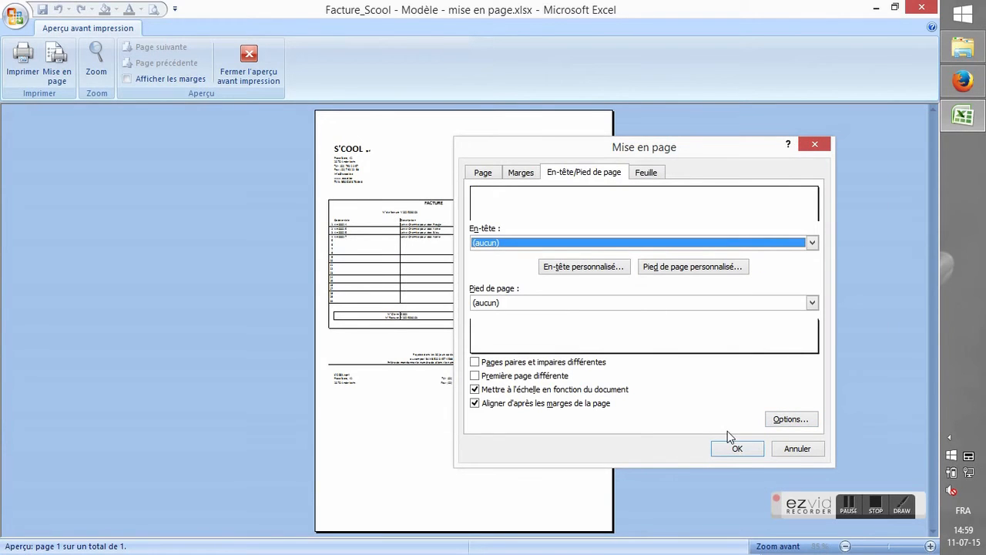
Step: Create a custom footer with "Le nom de l'entreprise" left, "son adresse" in the centre and "son numéro de téléphone" right, and inspect it in the preview
left_click(668, 267)
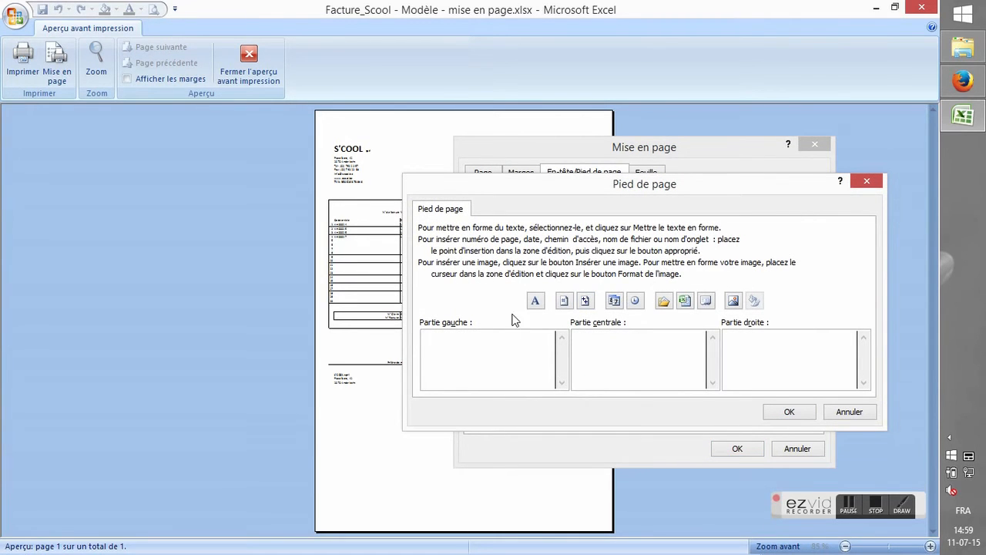
left_click_drag(596, 187, 622, 219)
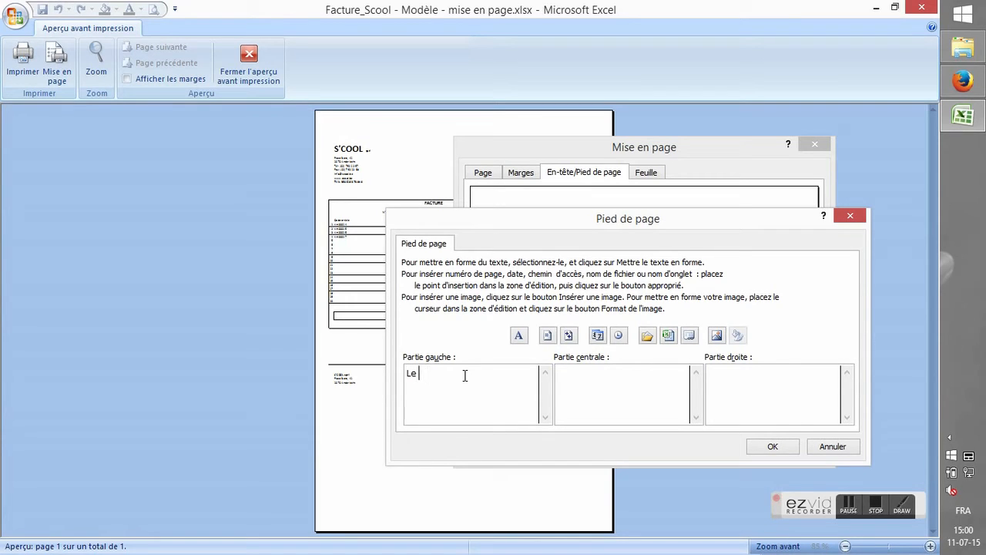
type("'entreprise")
key("Tab")
type("son adr")
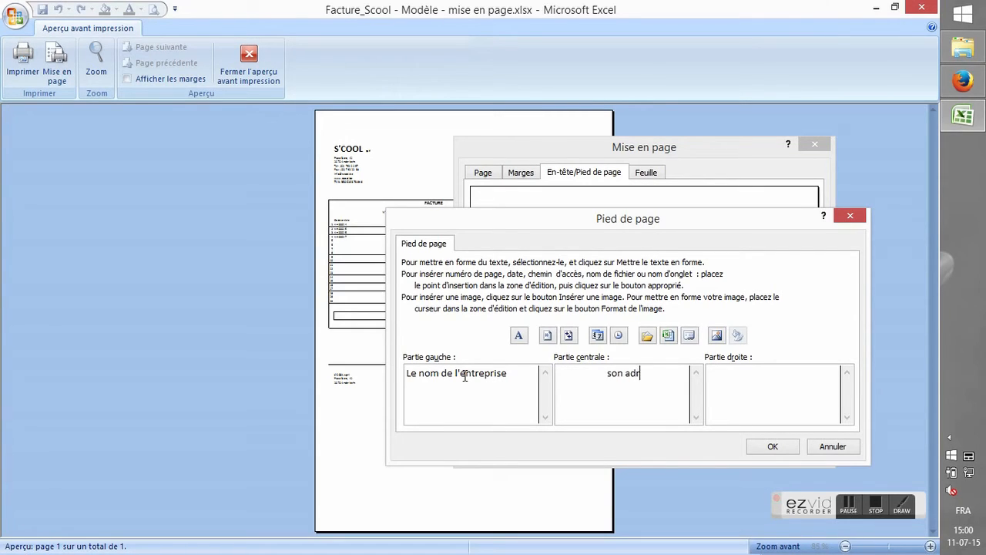
type("esseson numéro")
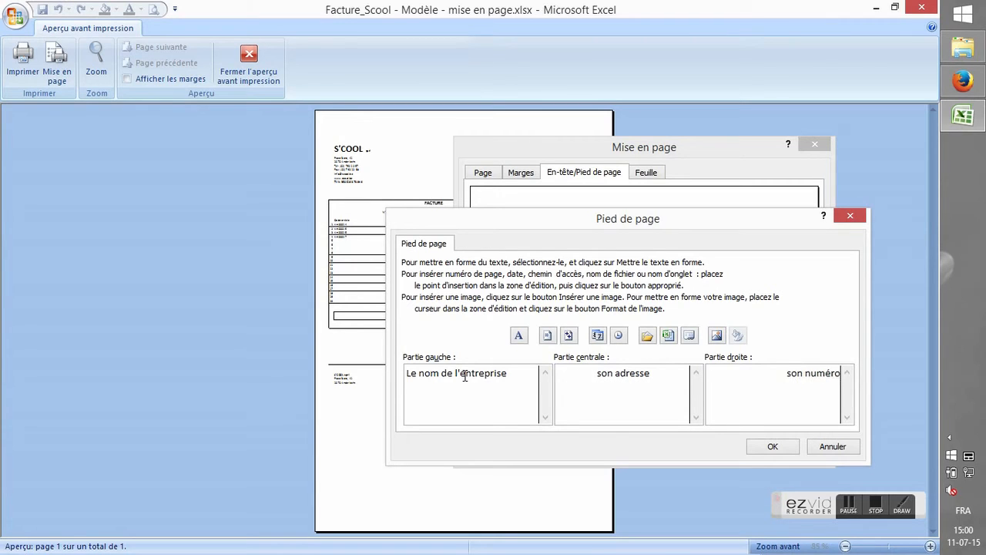
type(" de télépho")
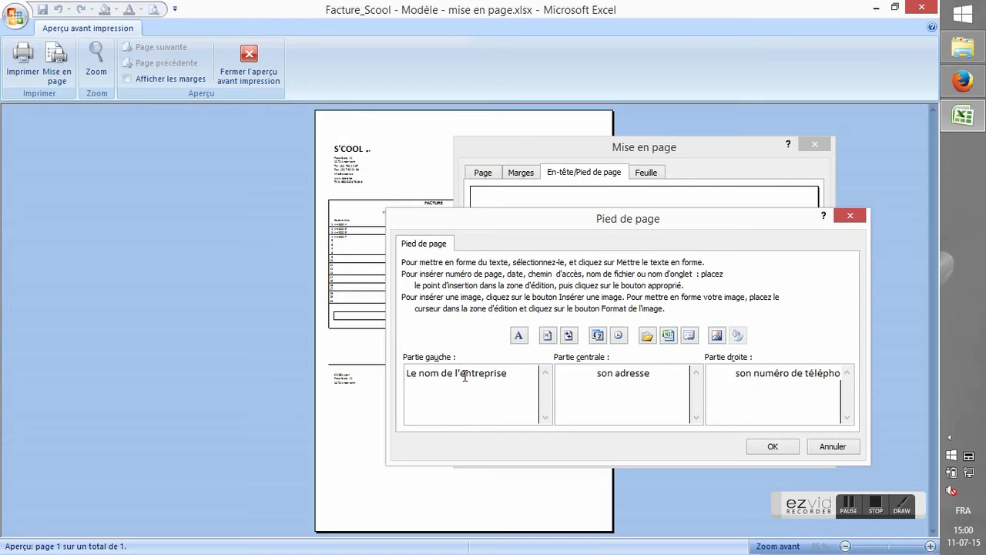
type("ne")
left_click(771, 447)
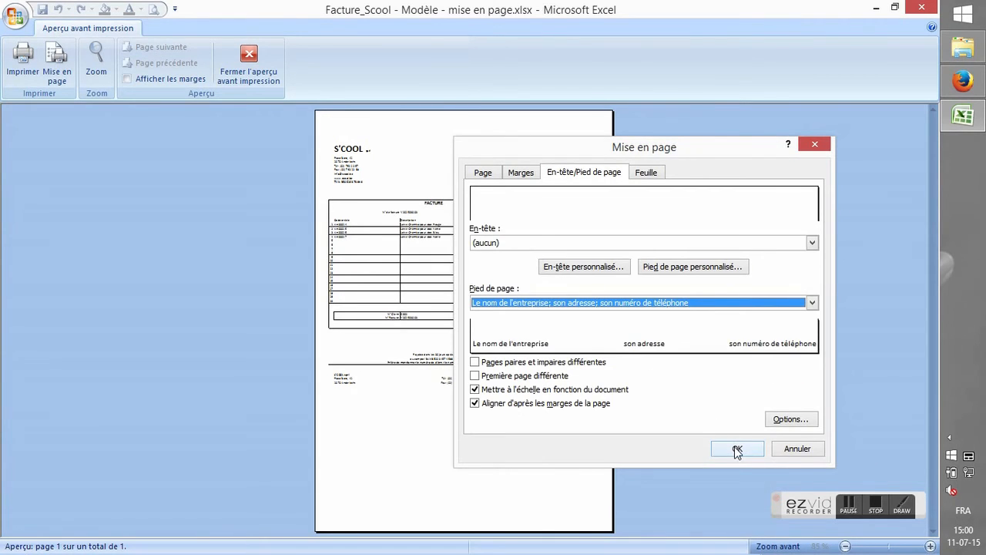
left_click(736, 449)
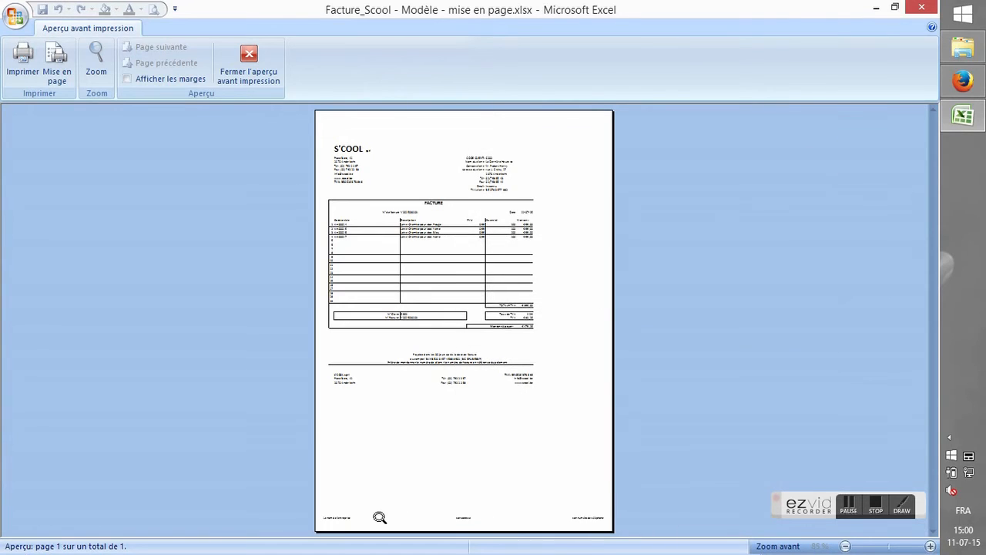
left_click(380, 517)
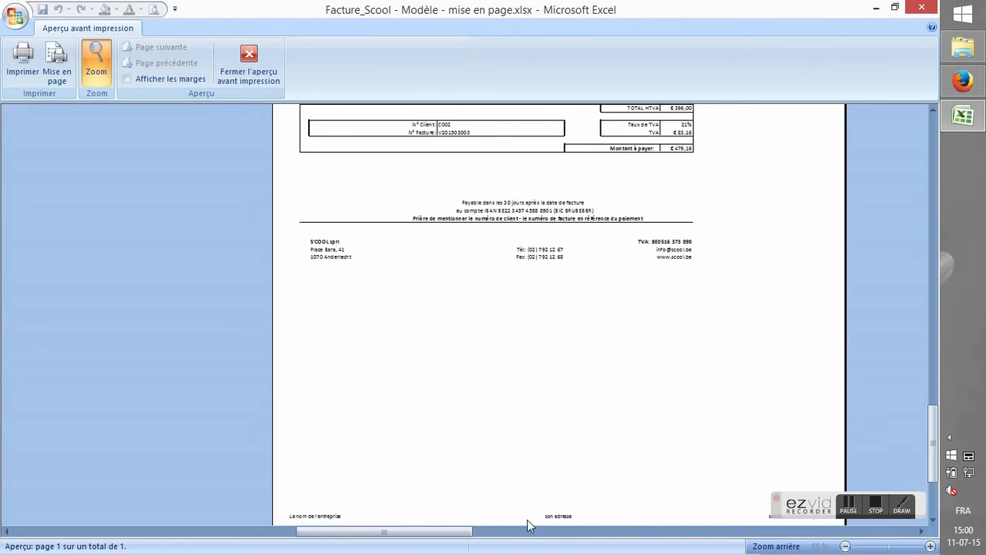
Step: Format the custom footer's left text "Le nom de l'entreprise" as bold (Gras) at size 20
left_click(59, 68)
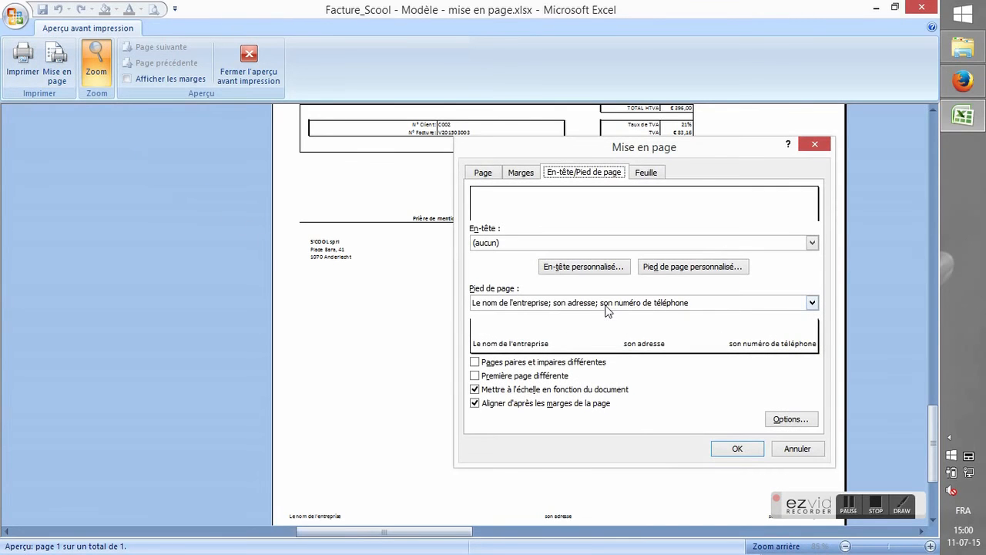
left_click(669, 267)
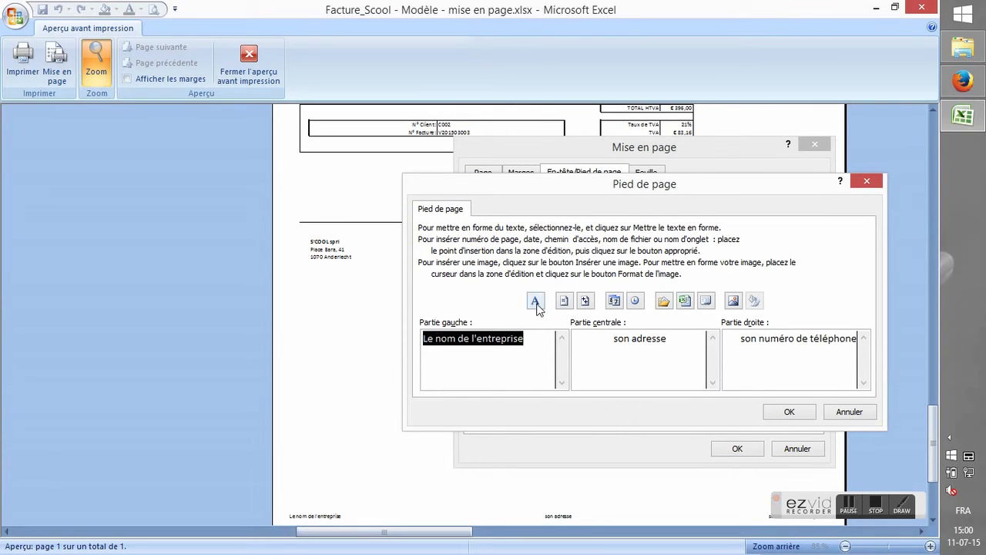
left_click(535, 301)
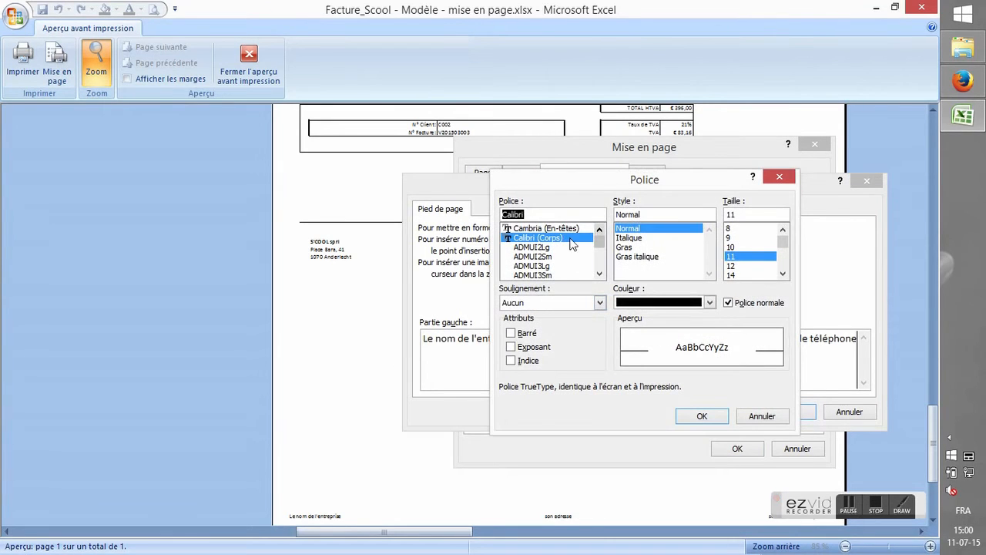
left_click(731, 275)
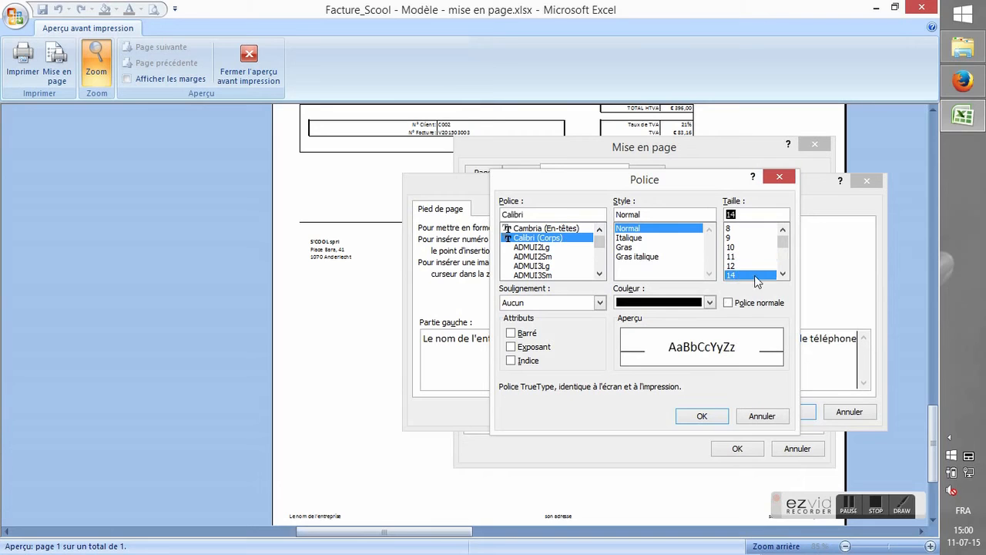
left_click(783, 274)
left_click(783, 274)
left_click(783, 274)
left_click(768, 275)
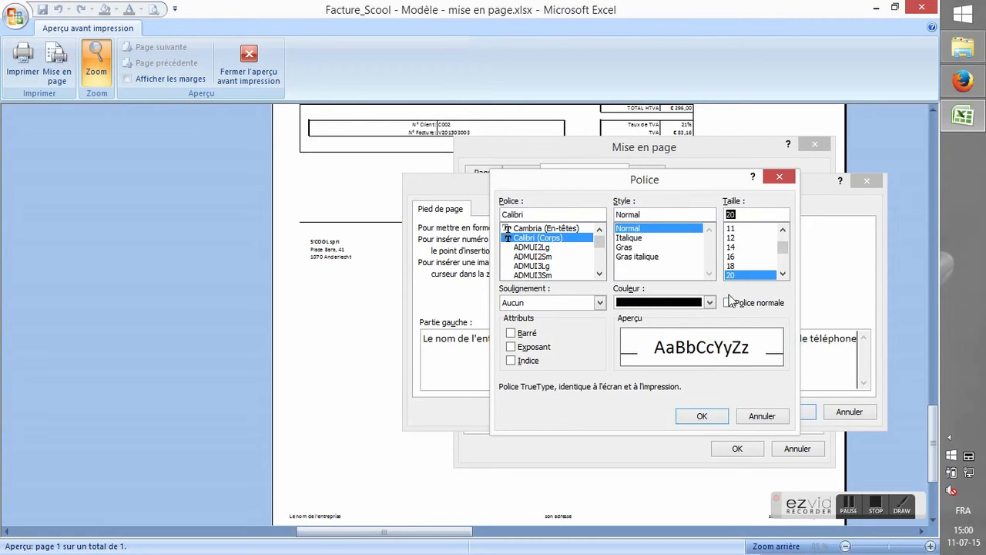
left_click(624, 247)
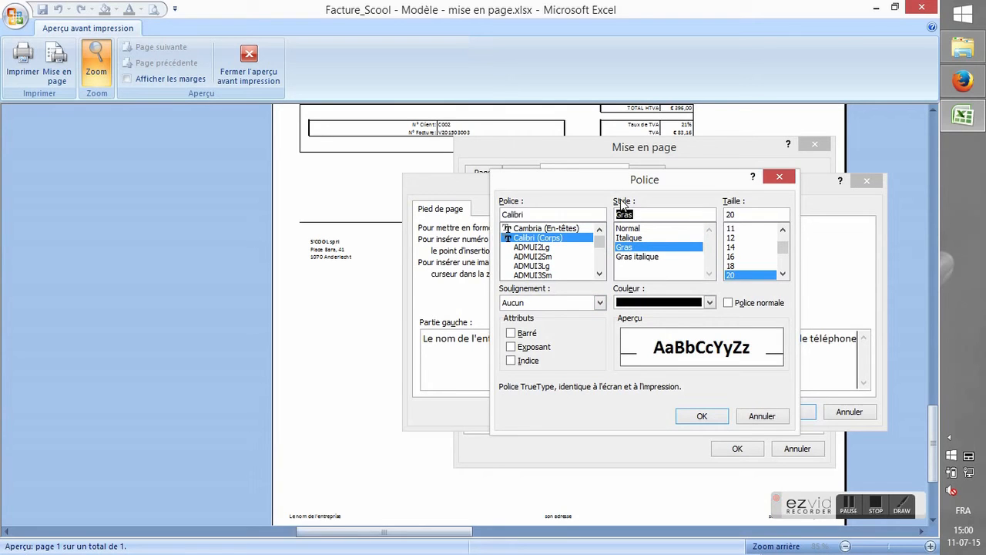
Step: Change the font of the footer's left text to Lucida Bright and apply the page setup to check the footer
left_click_drag(599, 240, 601, 254)
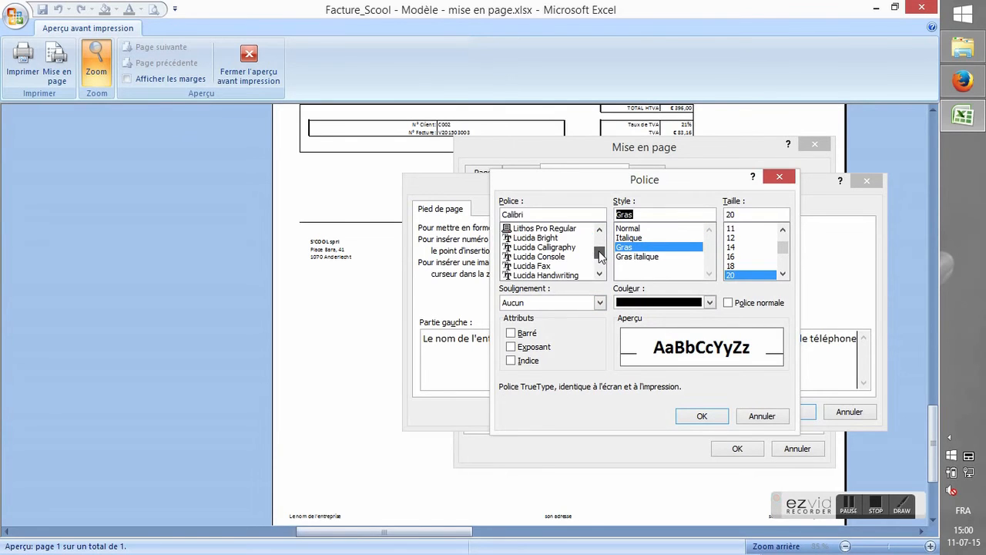
left_click(560, 239)
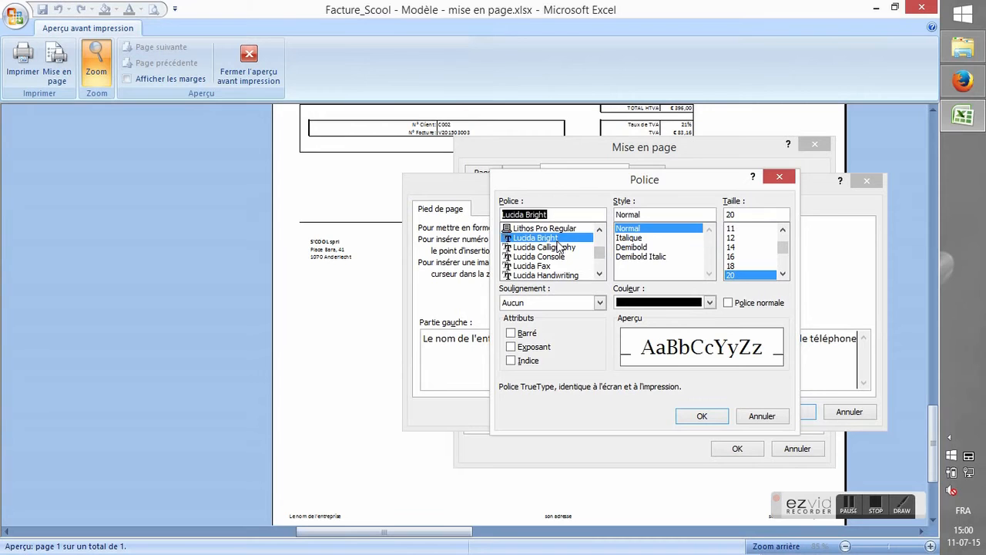
left_click(700, 415)
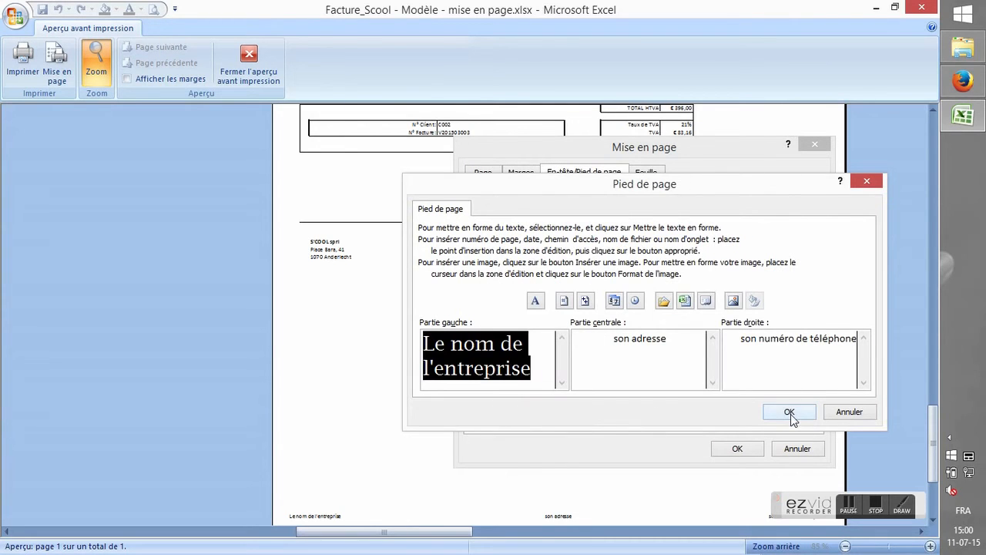
left_click(791, 414)
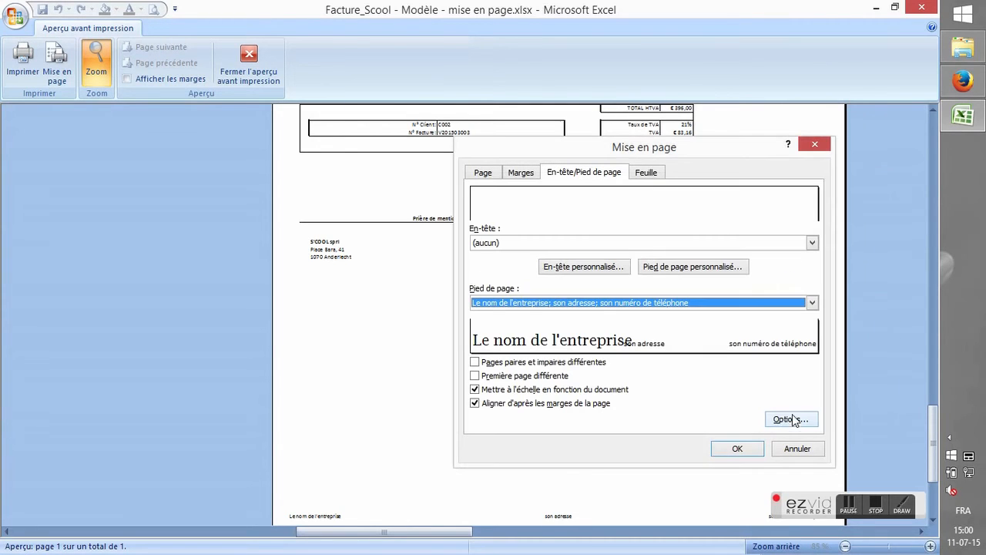
left_click(739, 451)
scroll(624, 412, "down", 3)
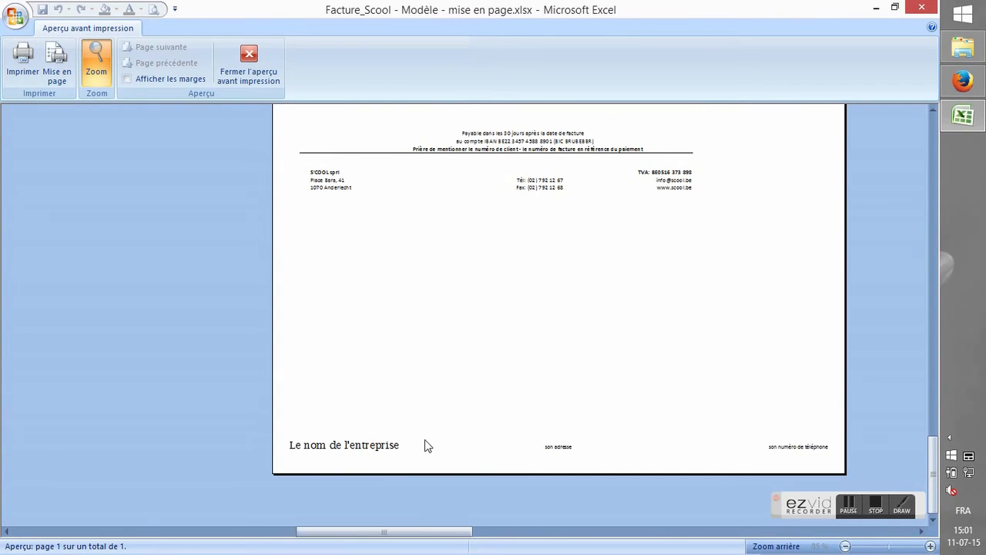
Step: Delete the texts from the left, centre and right sections of the custom footer
left_click(56, 71)
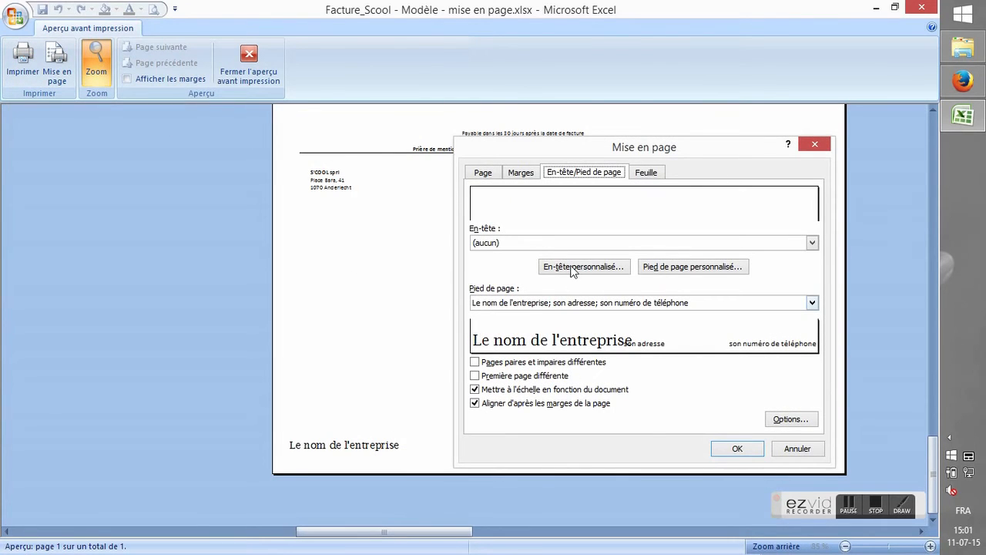
left_click(692, 268)
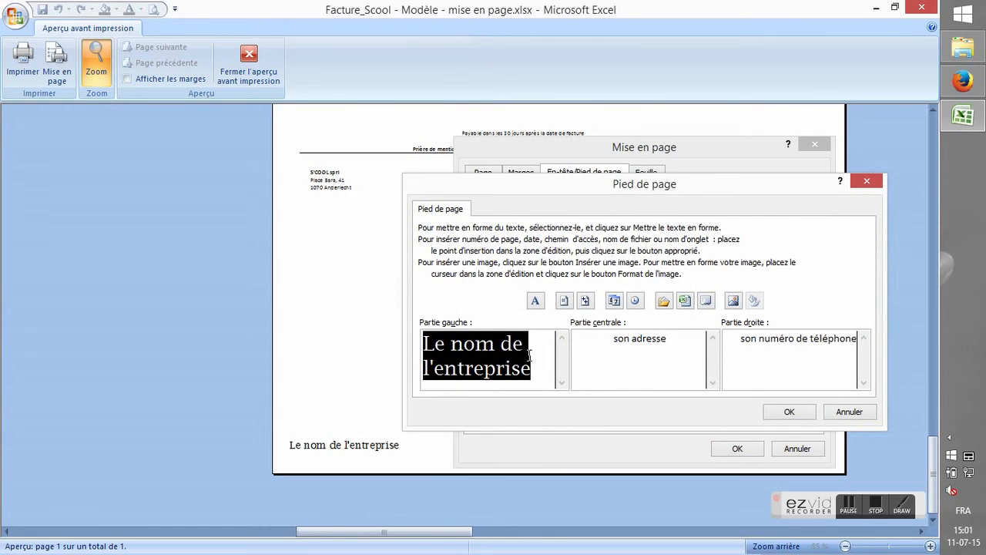
key("Delete")
left_click_drag(689, 343, 575, 341)
key("Delete")
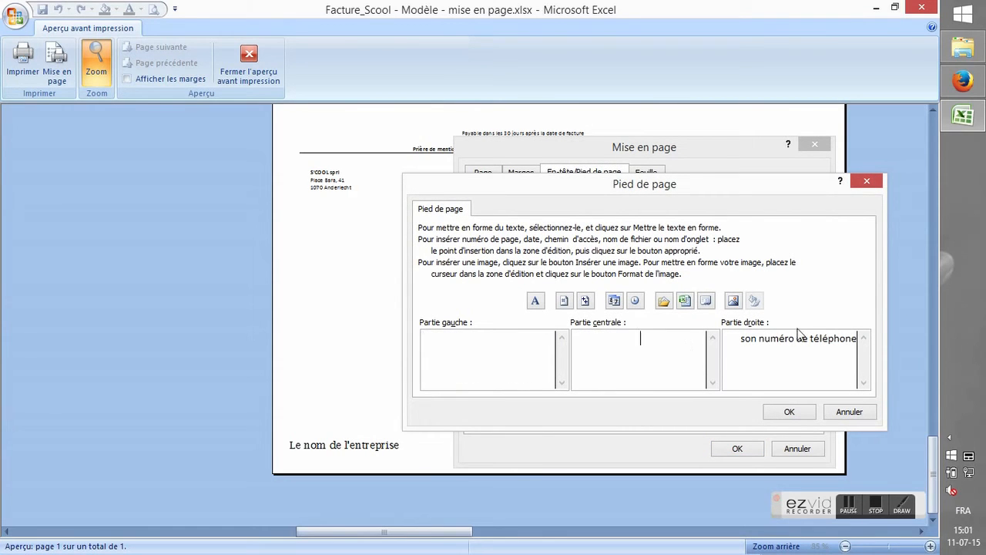
left_click_drag(857, 339, 682, 344)
key("Delete")
left_click(789, 412)
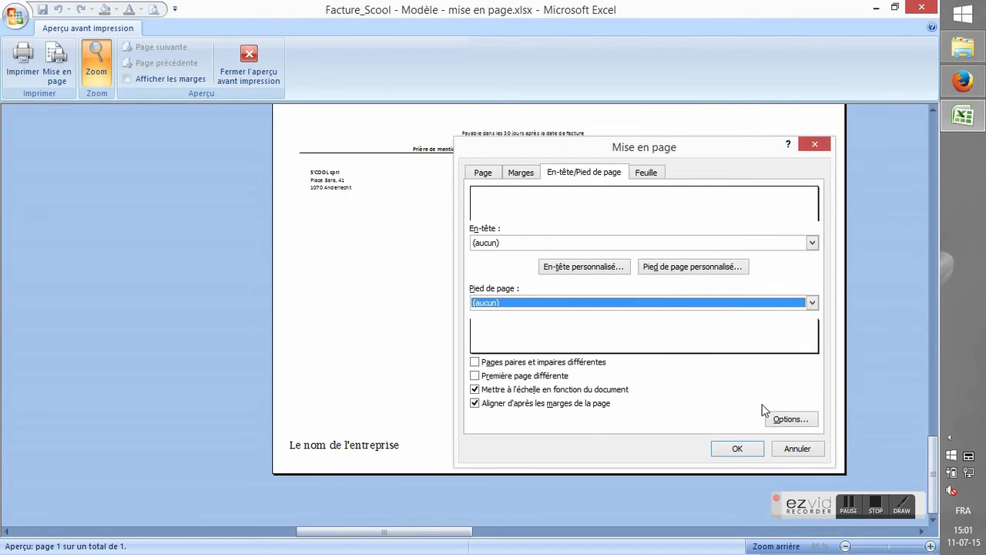
Step: Look over the remaining page setup options, apply the setup and show the whole invoice page in the preview
left_click(647, 176)
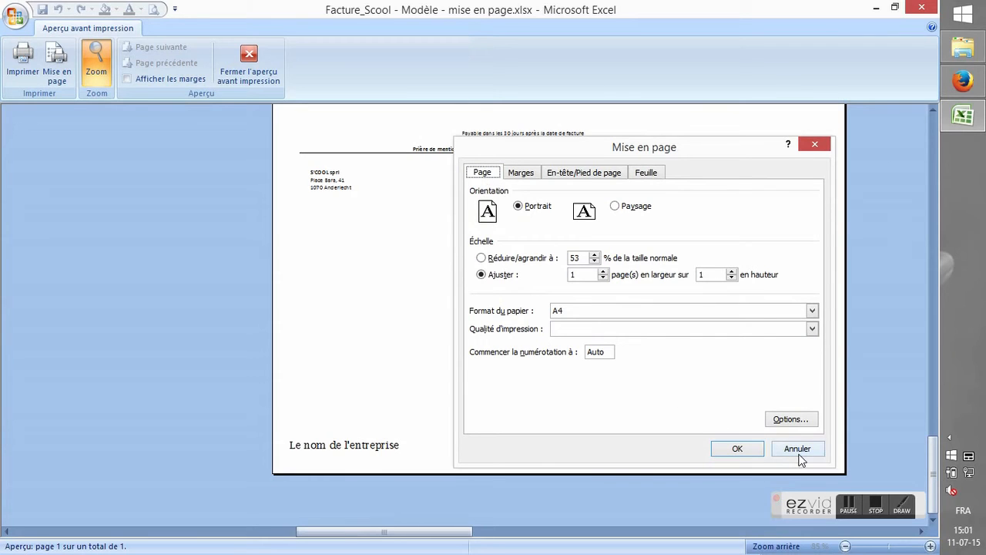
left_click(736, 448)
scroll(678, 386, "up", 5)
scroll(676, 379, "up", 3)
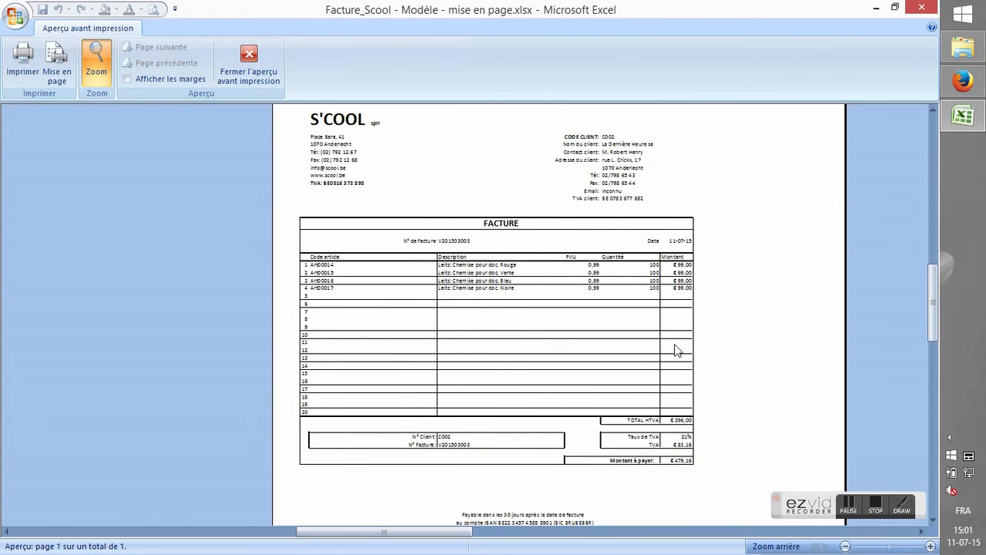
left_click(675, 354)
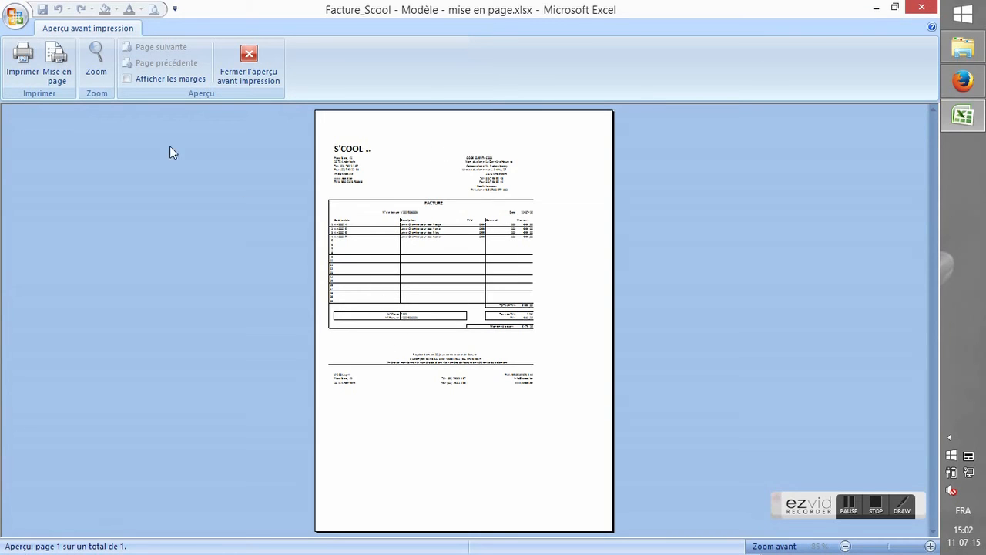
Step: Centre the invoice horizontally on the page and close the print preview
left_click(56, 68)
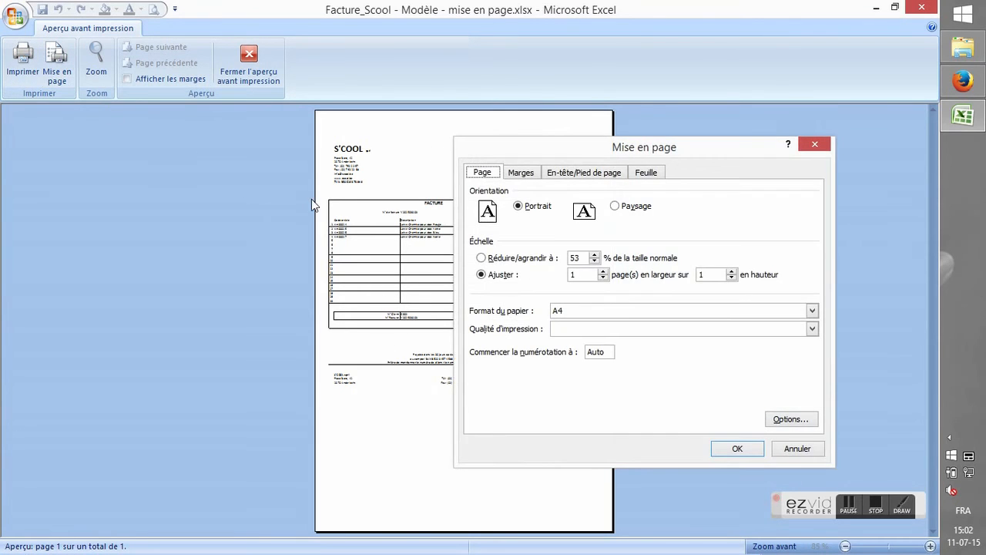
left_click(524, 176)
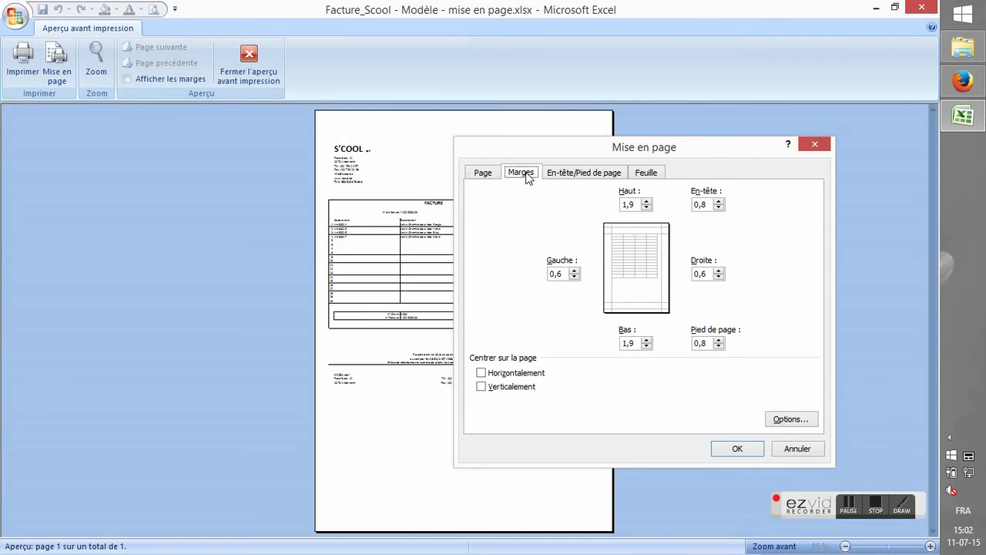
left_click(495, 375)
left_click(712, 450)
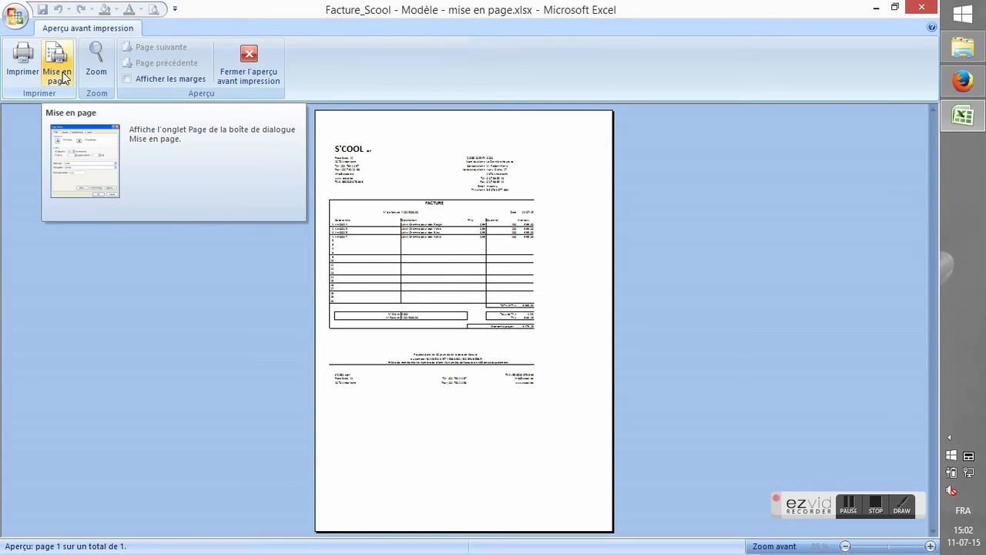
left_click(244, 71)
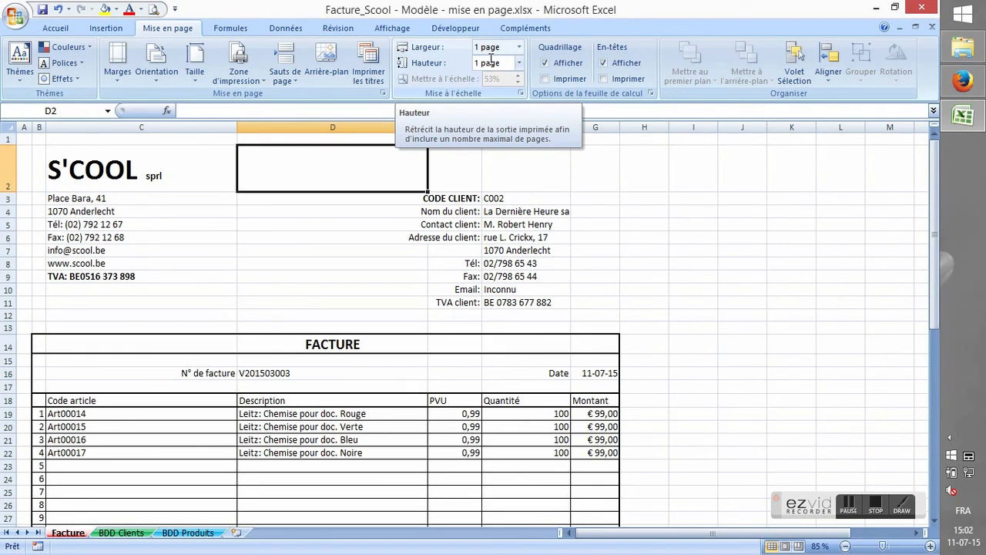
Step: Define the range A1:H59 of the Facture sheet as the print area
left_click(215, 202)
left_click(212, 182)
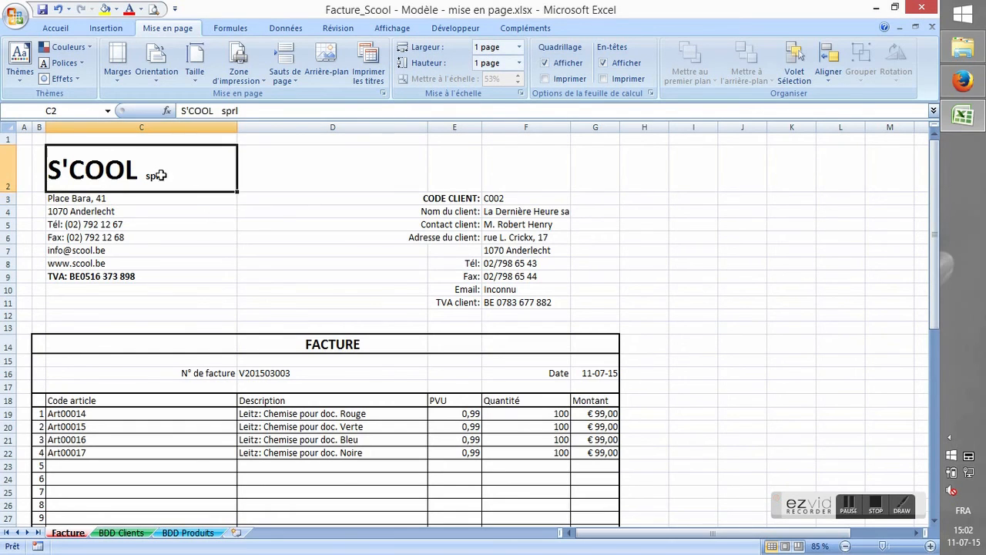
left_click_drag(25, 139, 644, 486)
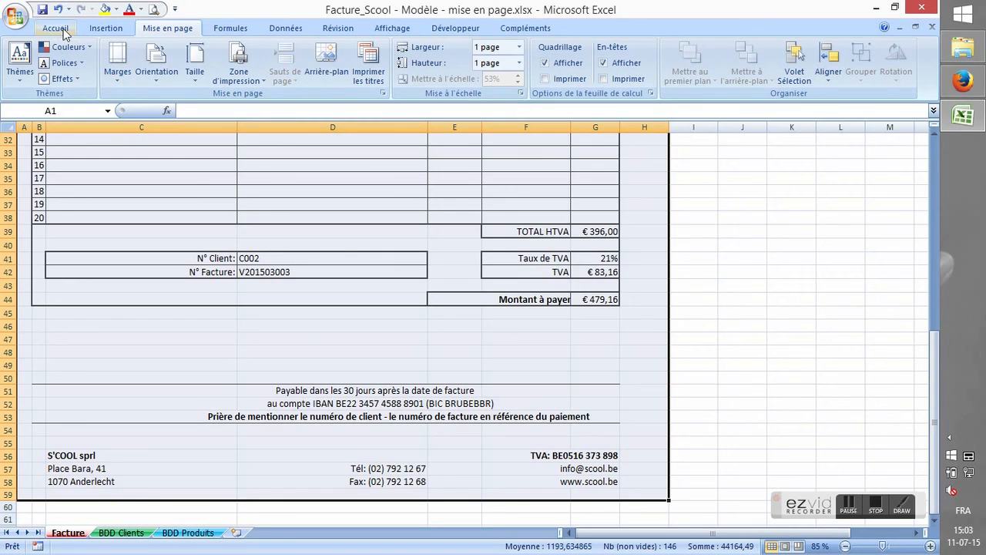
left_click(243, 81)
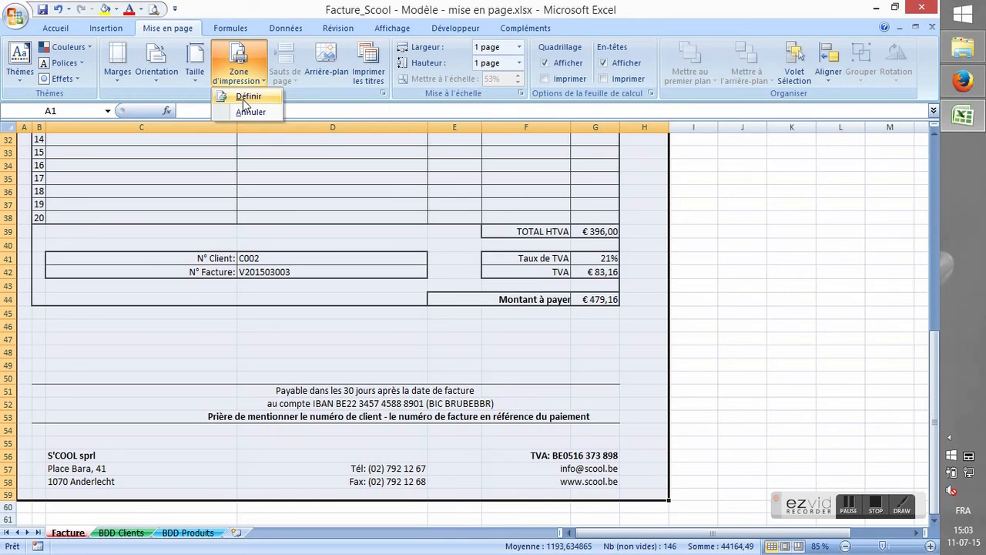
left_click(245, 98)
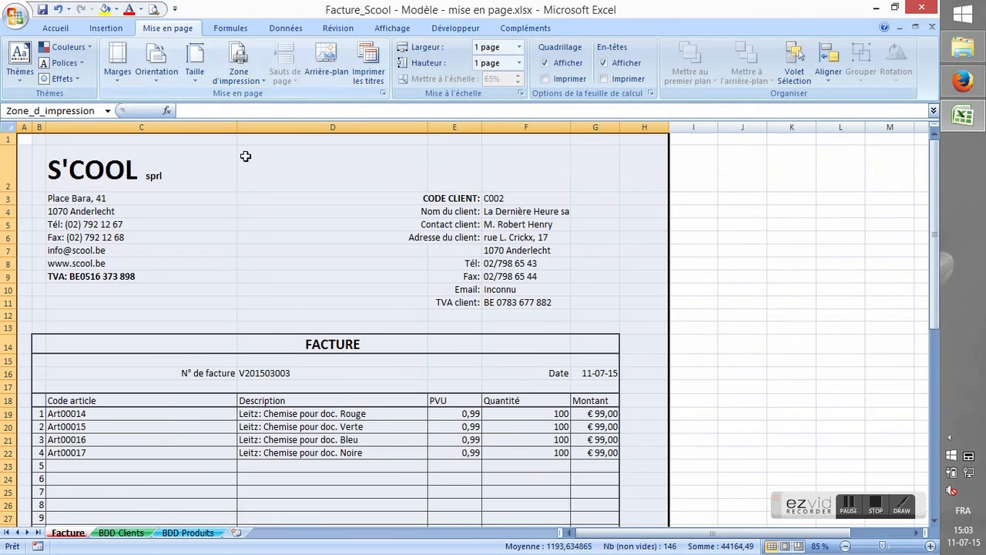
left_click(279, 233)
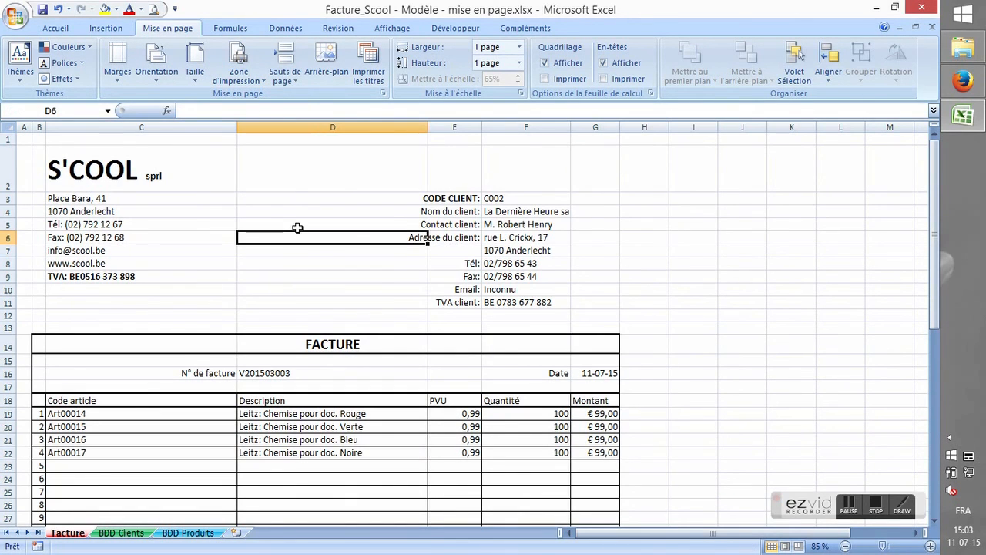
Step: Check the invoice's horizontal centring in the print preview's page setup and return to the sheet
left_click(155, 10)
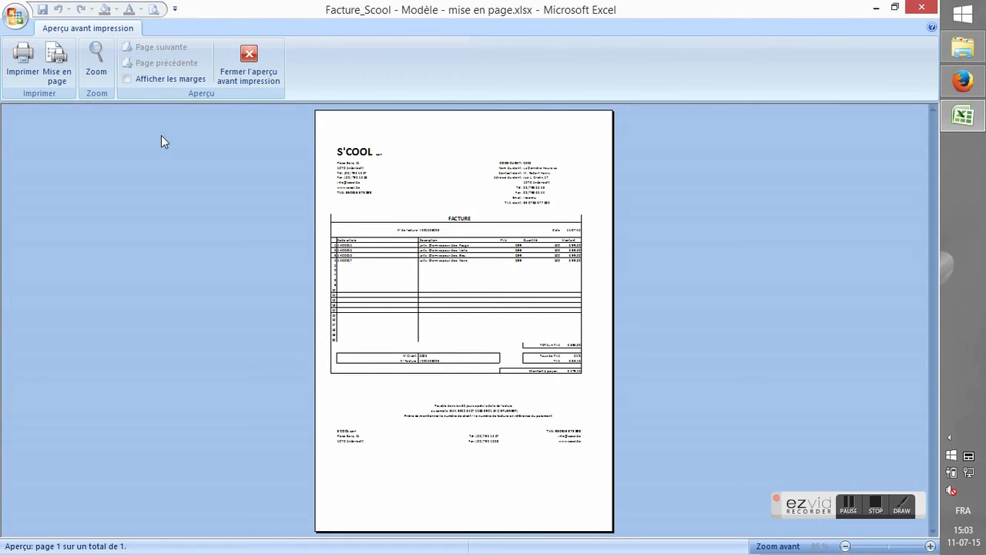
left_click(60, 75)
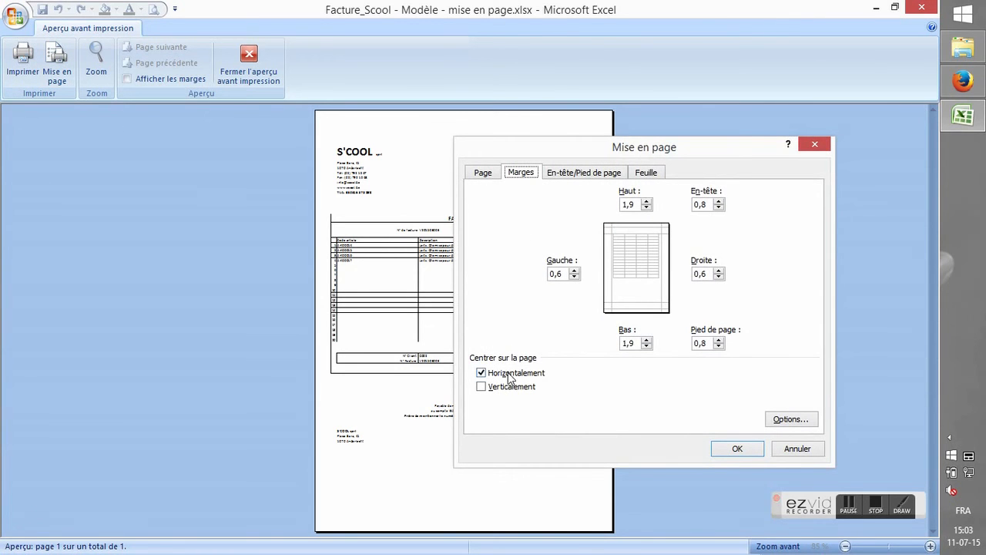
left_click(753, 454)
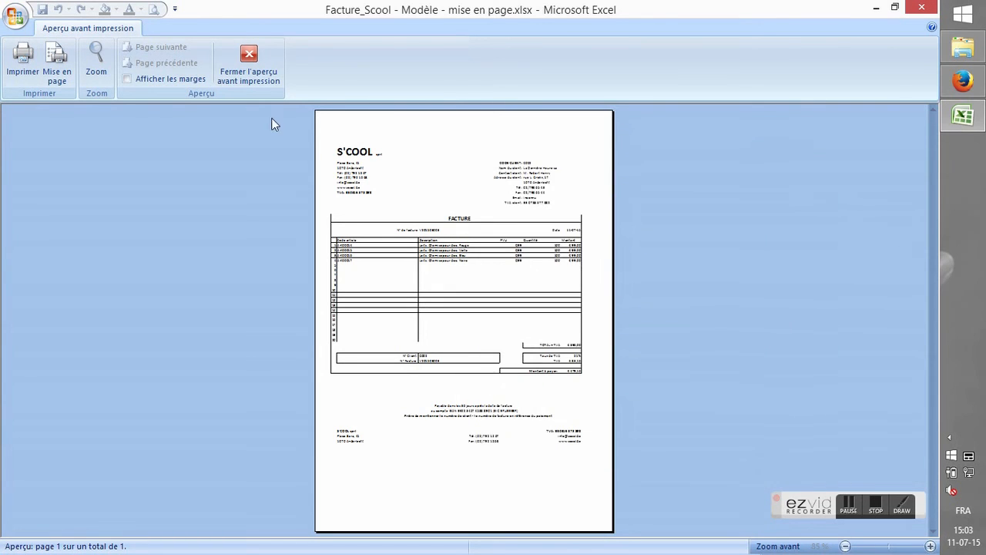
left_click(243, 65)
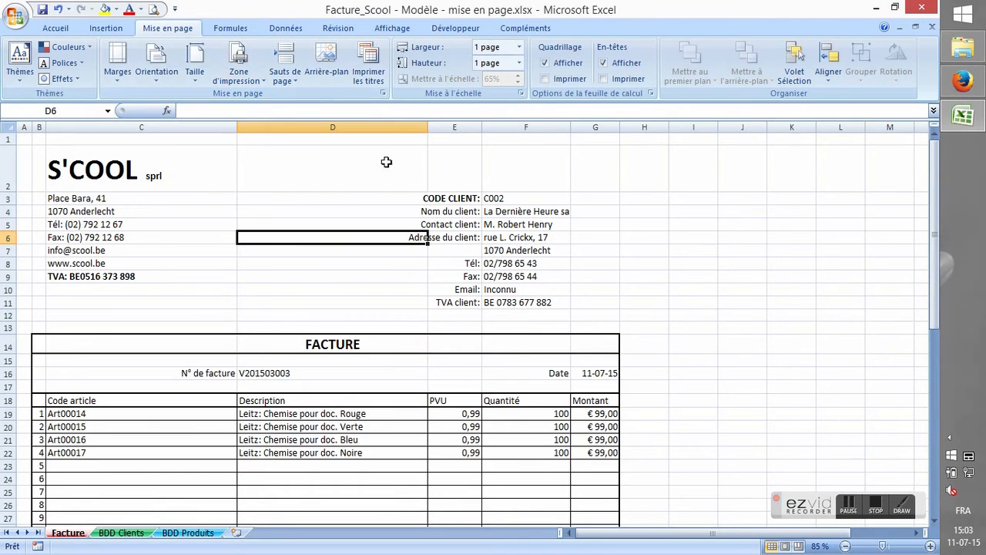
left_click(355, 158)
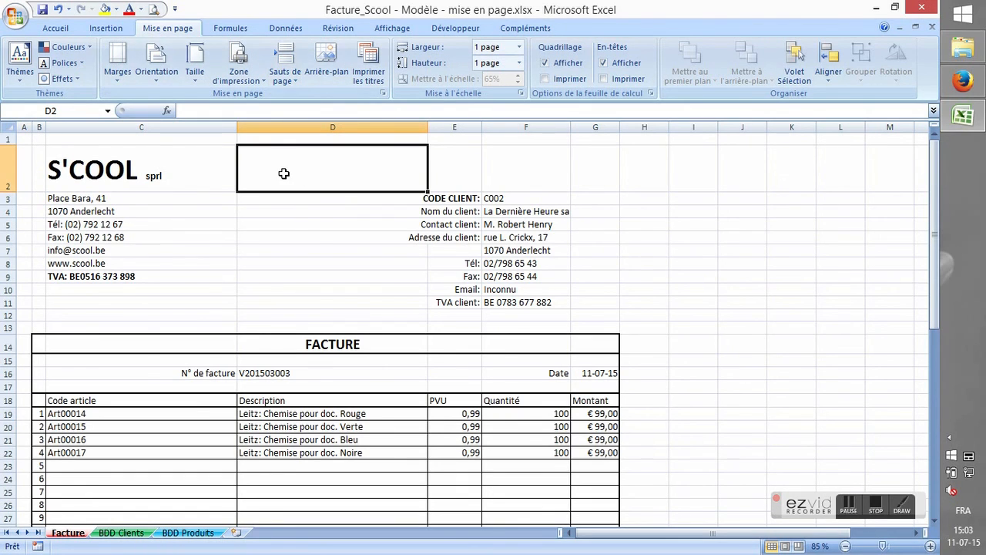
Step: Display the Facture sheet in page break preview and examine the page boundaries around the whole invoice
left_click(392, 28)
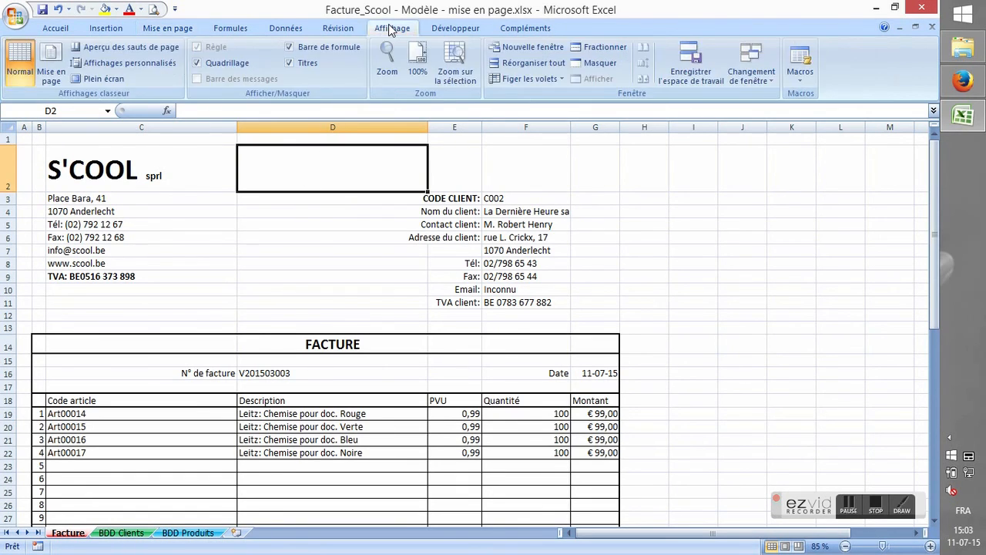
left_click(112, 51)
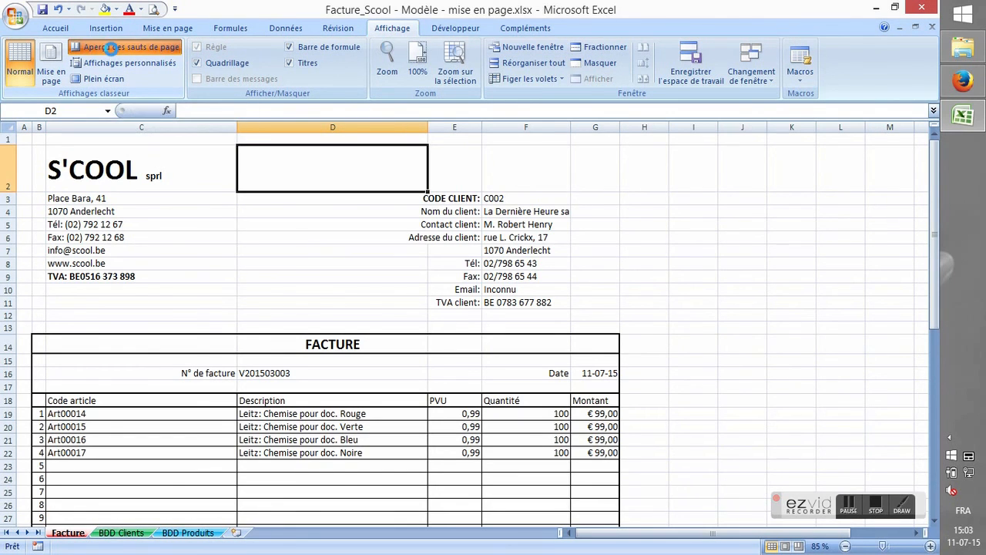
left_click(642, 331)
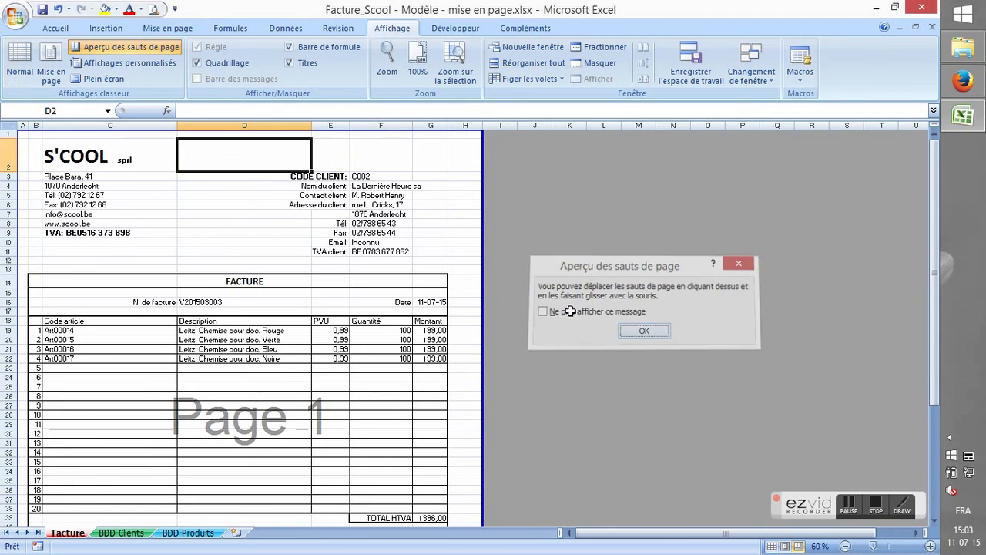
scroll(413, 247, "down", 1)
scroll(414, 246, "down", 7)
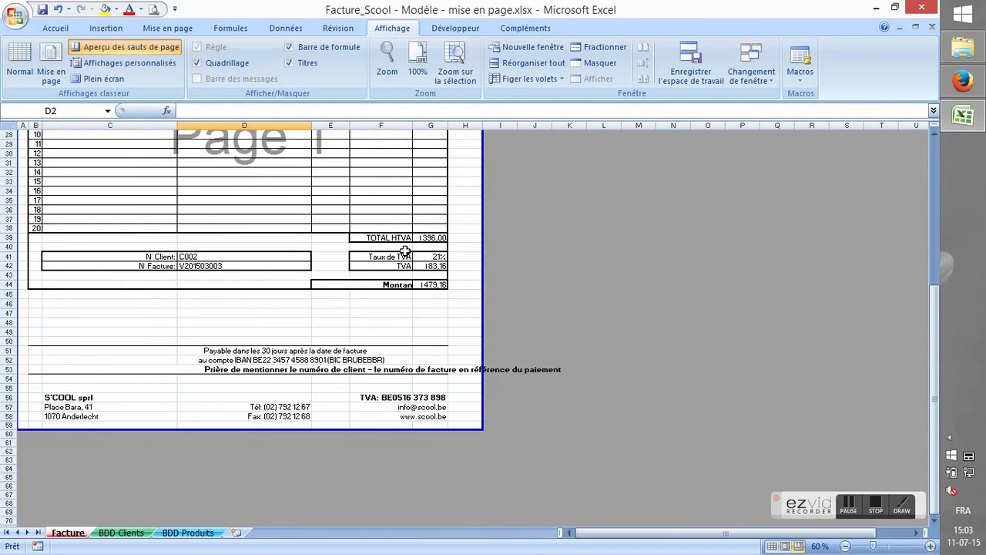
scroll(403, 251, "up", 8)
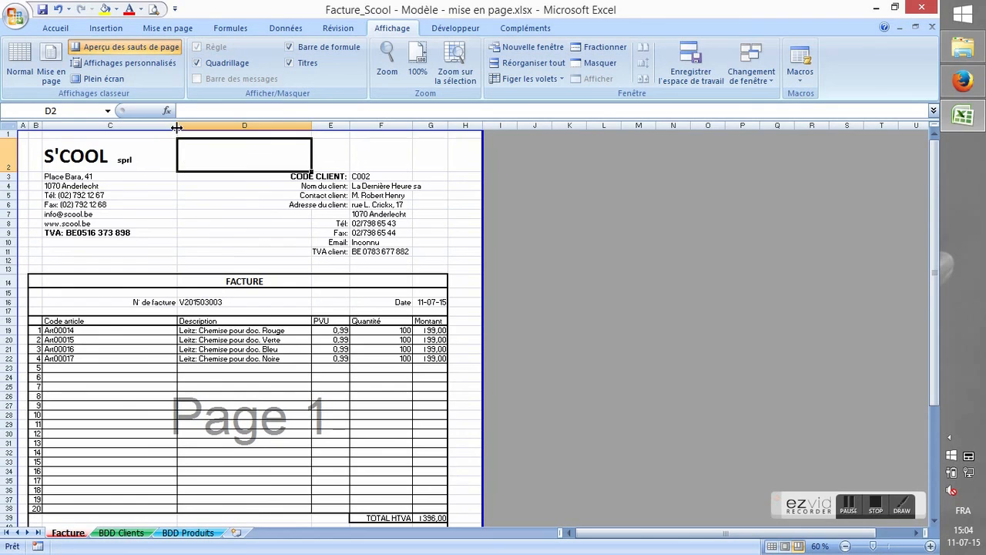
Step: Narrow column C to about half its width and reduce column H to about the width of column A
left_click_drag(177, 128, 111, 135)
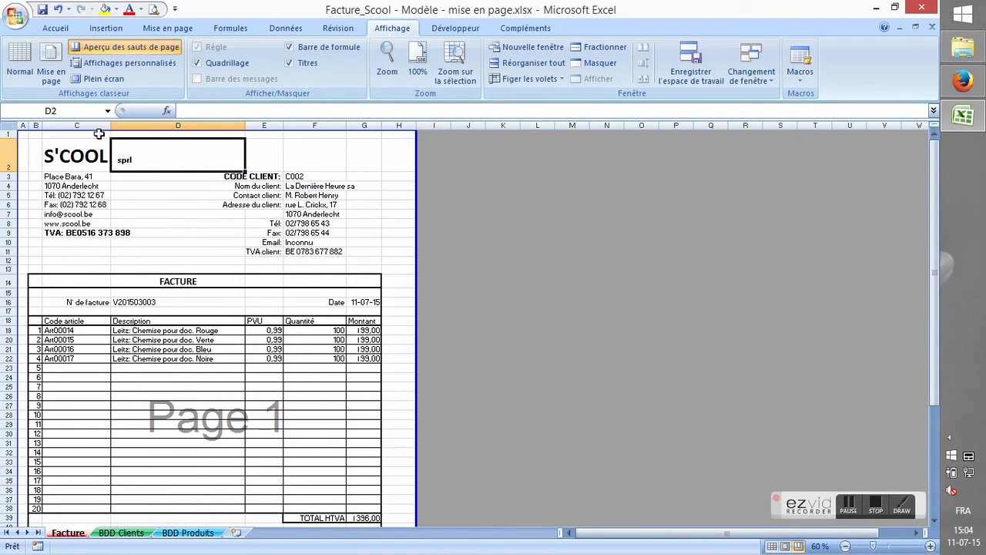
left_click(24, 125)
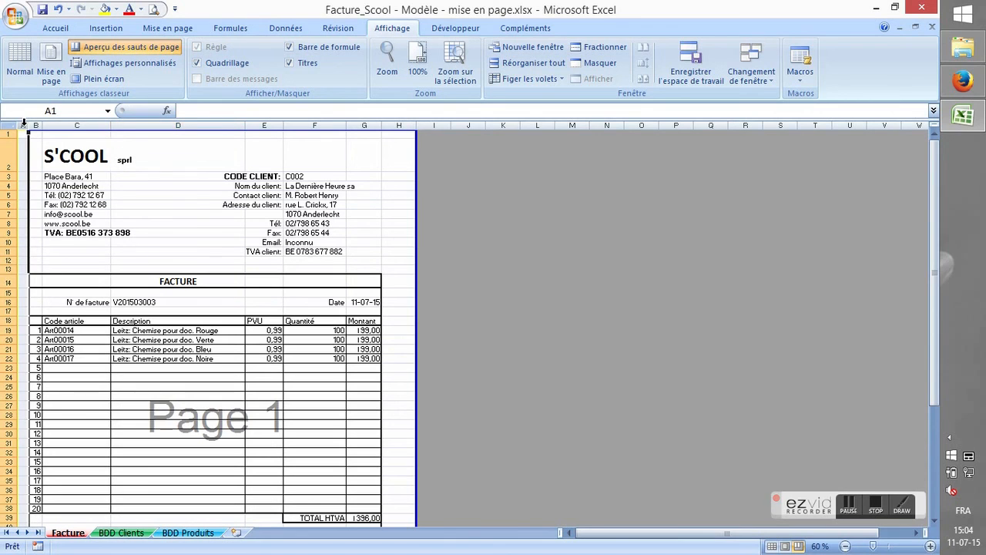
left_click_drag(26, 125, 25, 125)
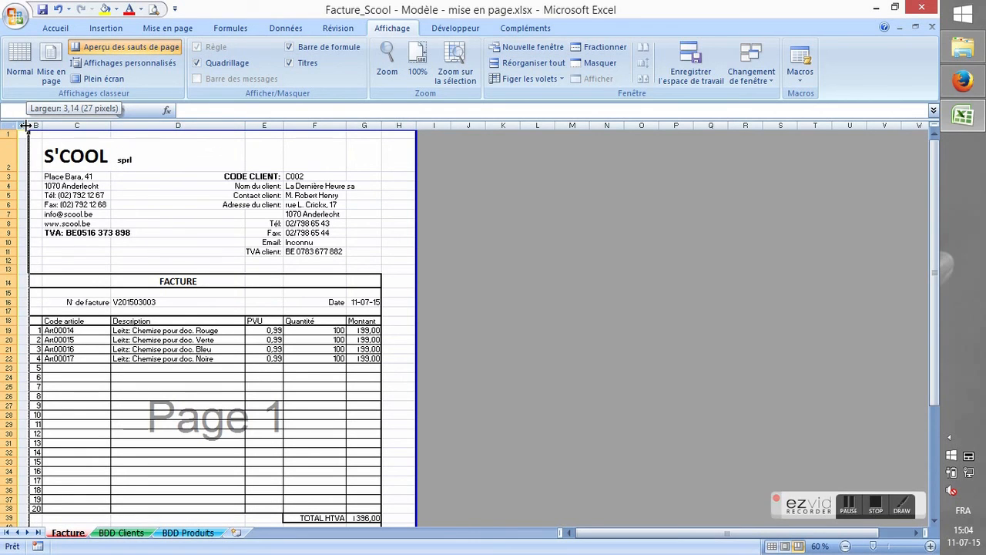
left_click_drag(26, 125, 25, 124)
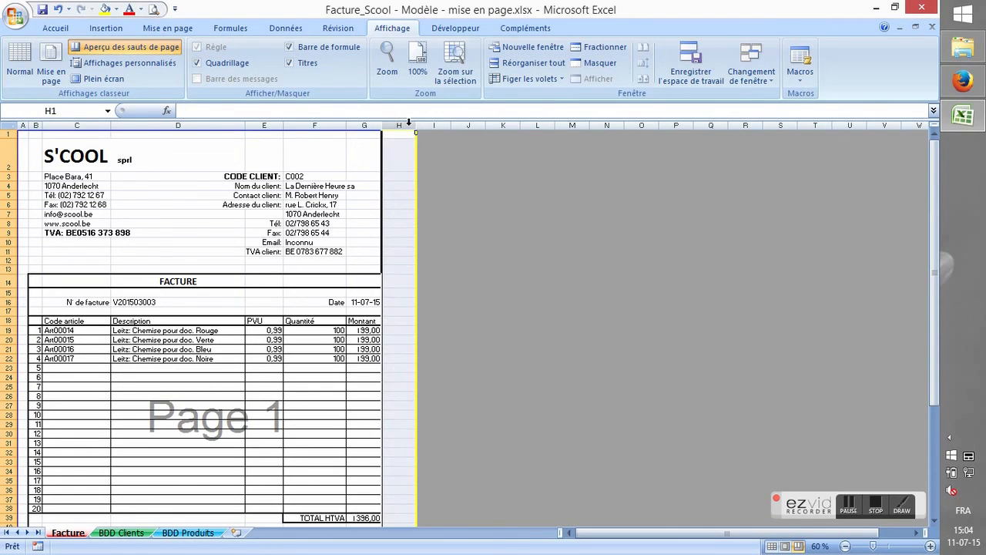
left_click_drag(416, 124, 391, 125)
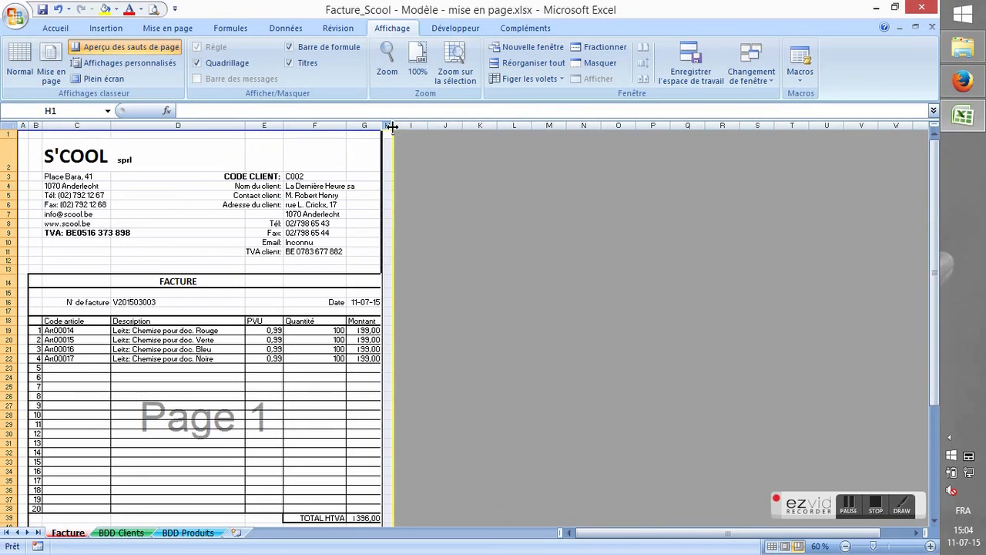
left_click(330, 148)
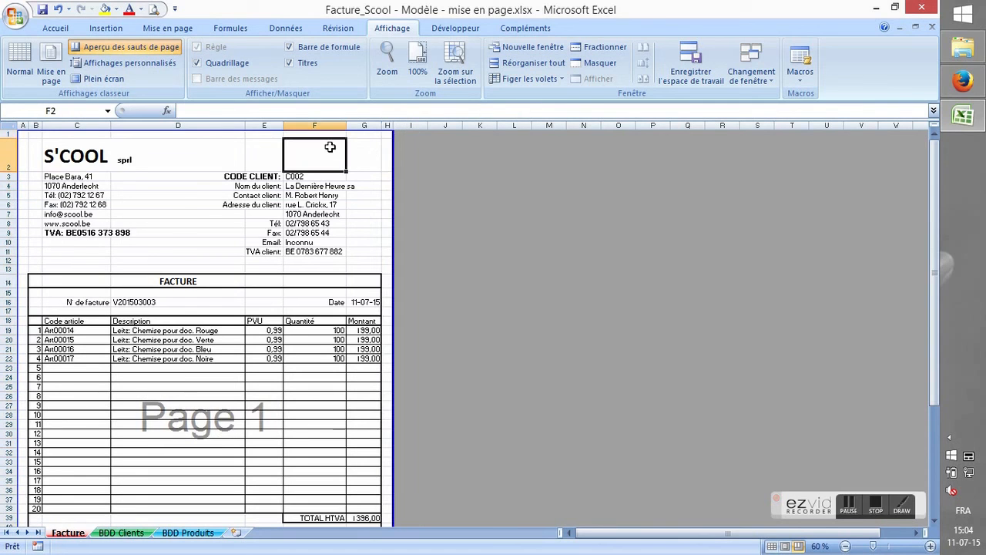
Step: Check the invoice with the narrowed columns in the print preview and return to the sheet
left_click(154, 10)
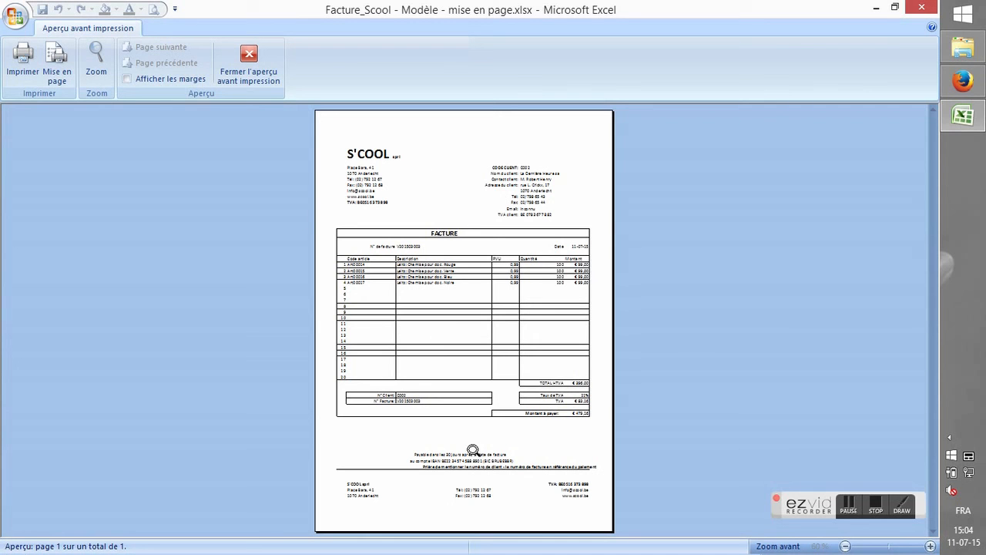
left_click(248, 61)
left_click(358, 176)
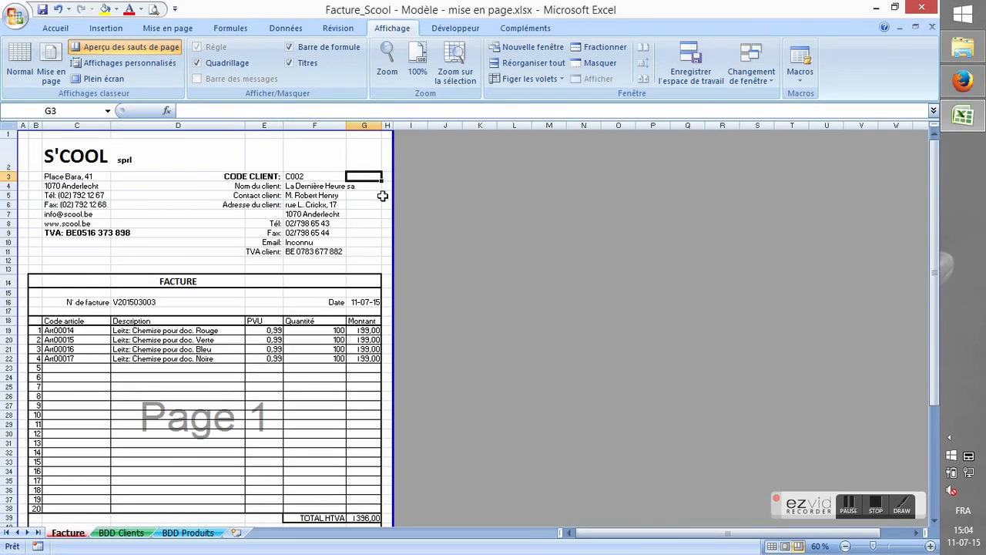
scroll(346, 225, "down", 1)
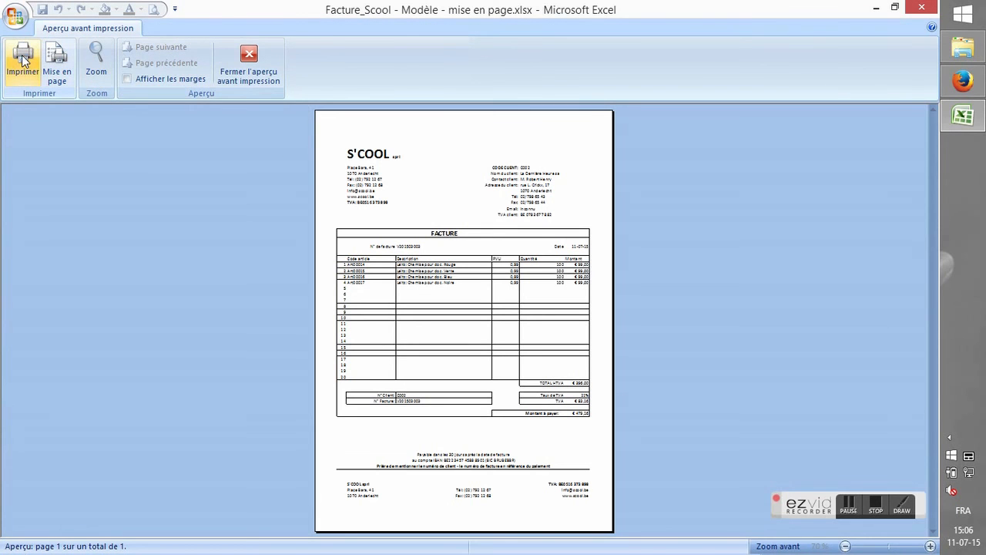
Step: Print one copy of the invoice from the print preview using the PDFCreator printer
left_click(24, 60)
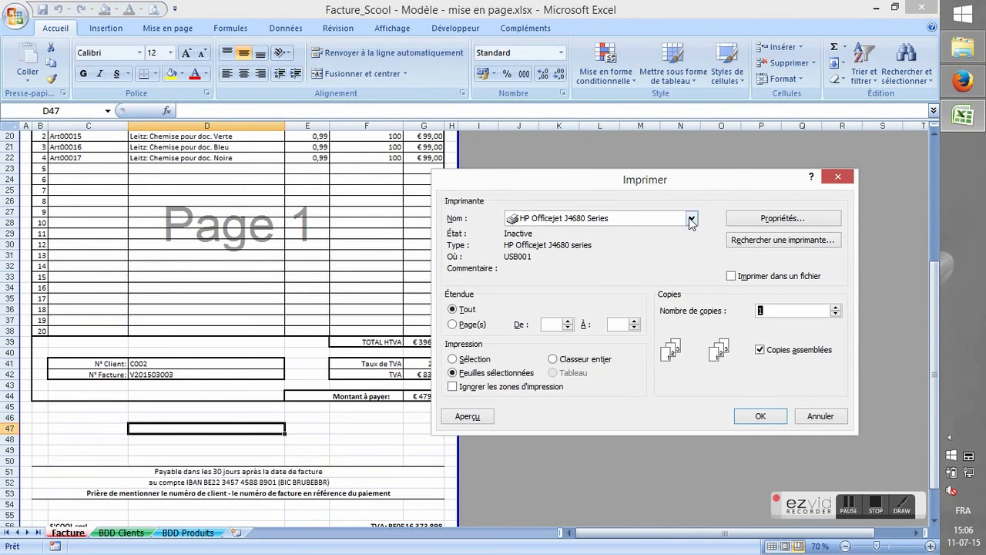
left_click(691, 219)
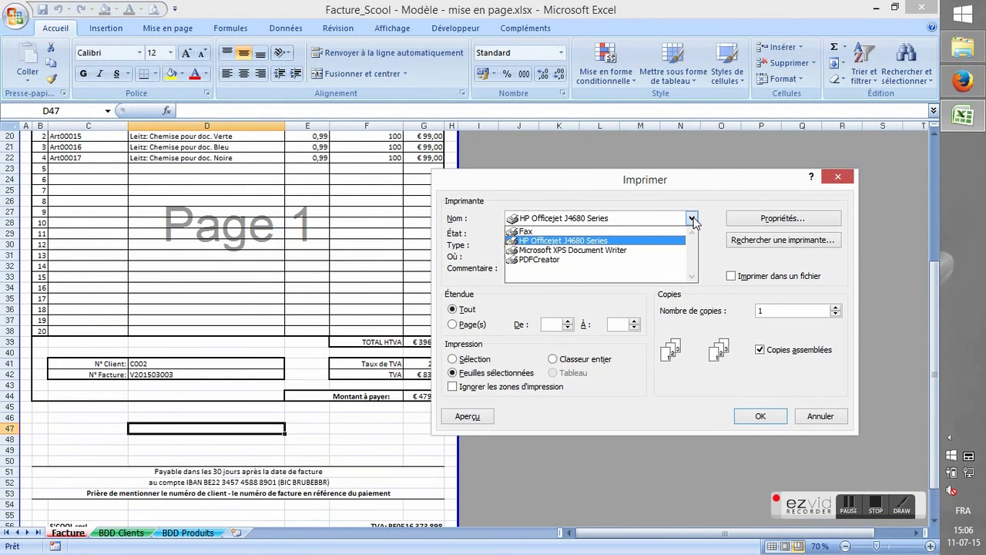
left_click(631, 261)
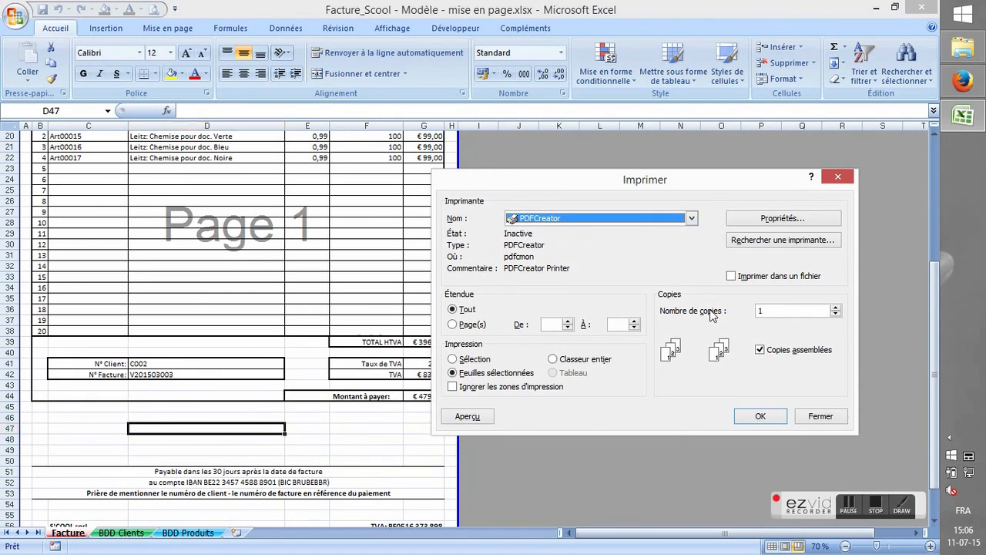
left_click(761, 417)
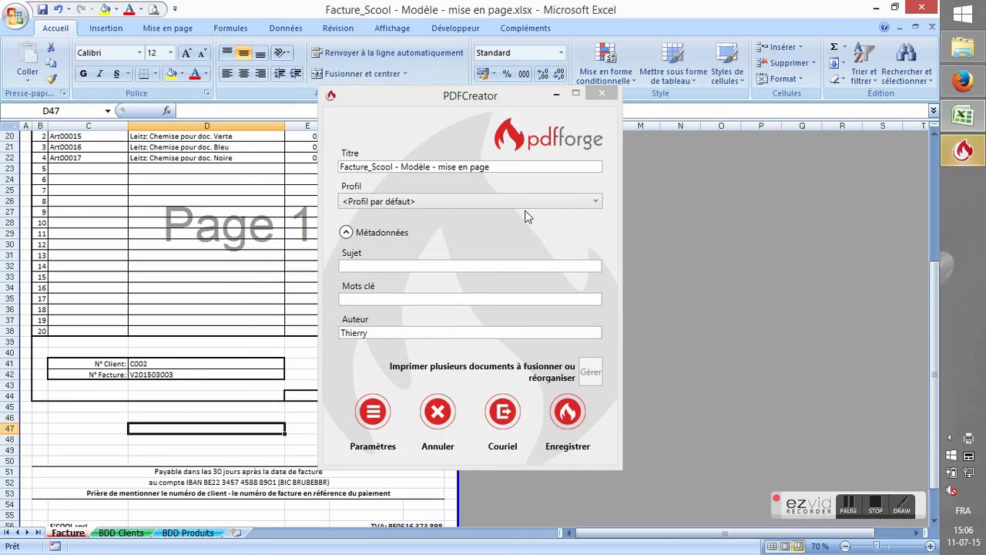
Step: Start saving the PDF from PDFCreator and choose the SCool folder on the desktop as its destination
left_click(576, 425)
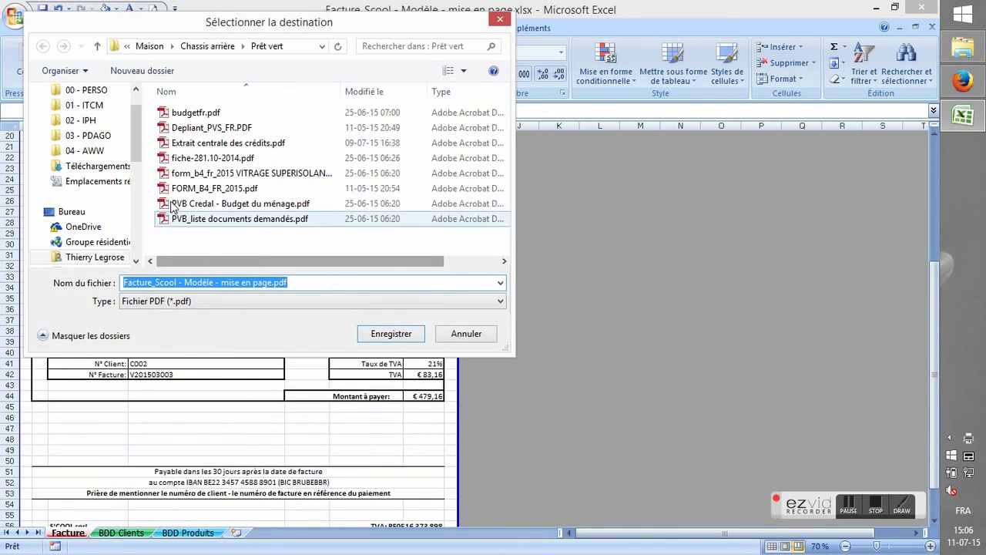
scroll(136, 124, "up", 1)
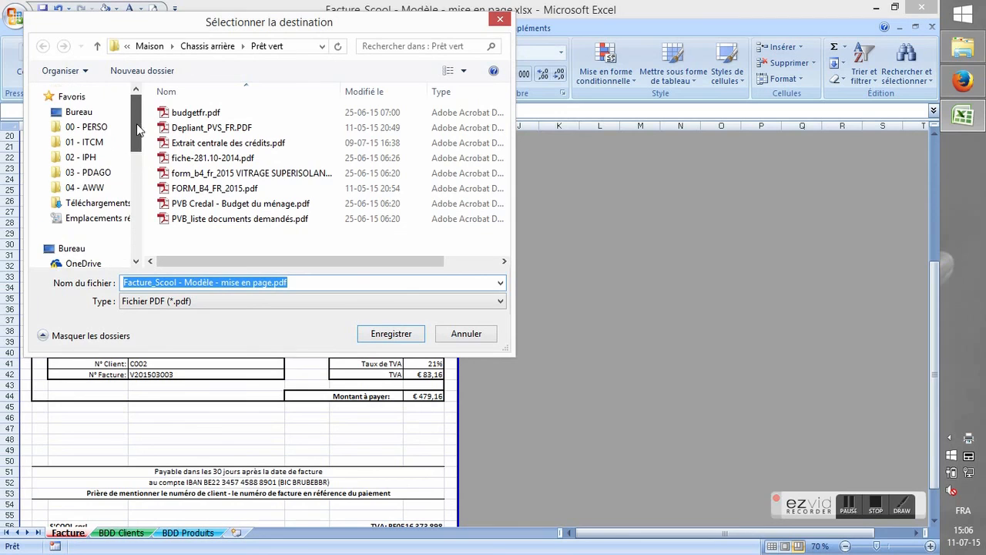
left_click(81, 112)
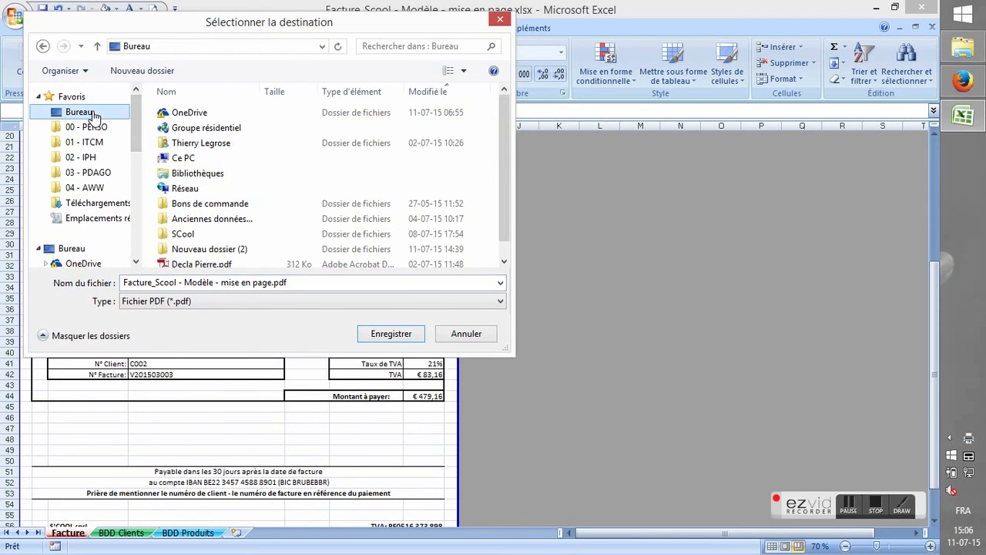
left_click(246, 238)
double_click(246, 239)
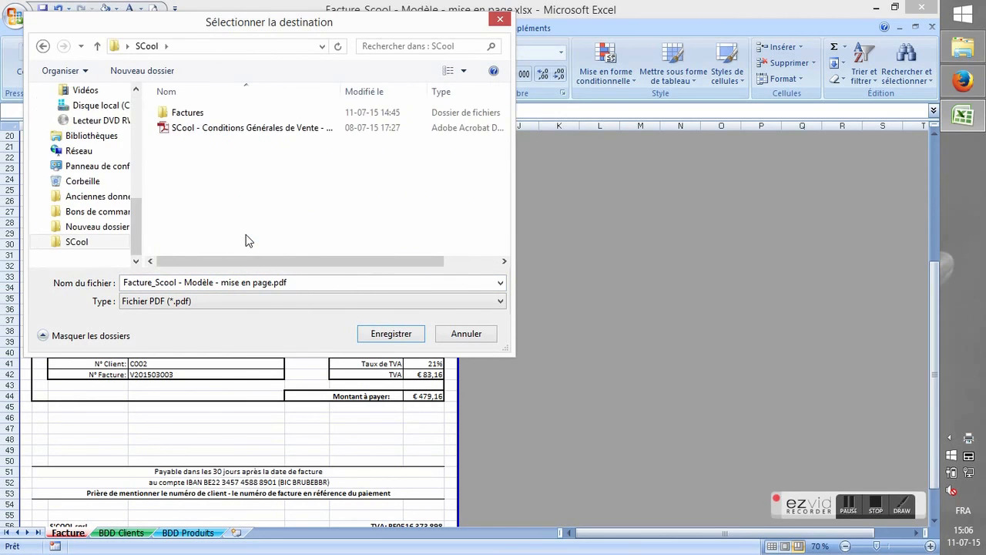
Step: Replace "mise en page" in the PDF's file name with "1 exemple tst" and save the file
left_click(271, 284)
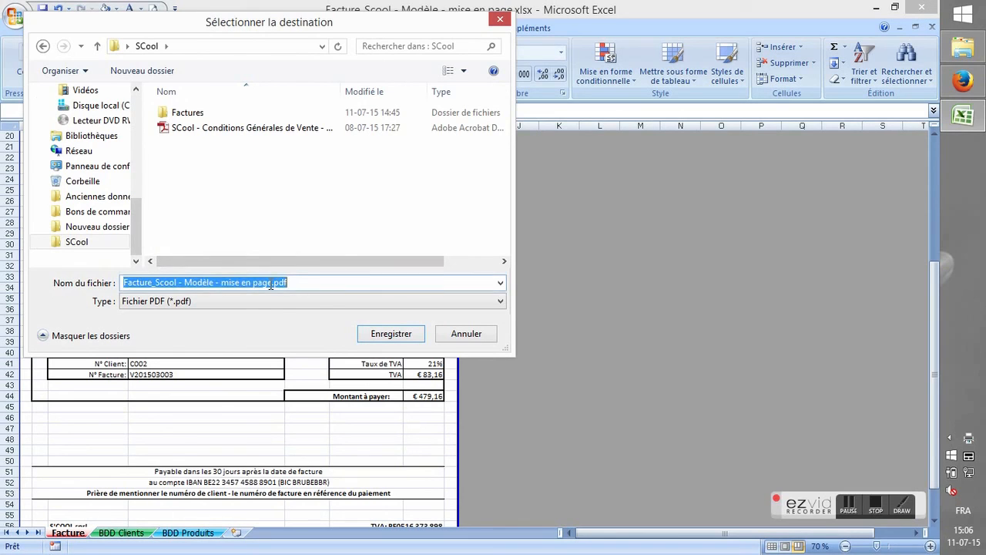
left_click_drag(271, 283, 223, 282)
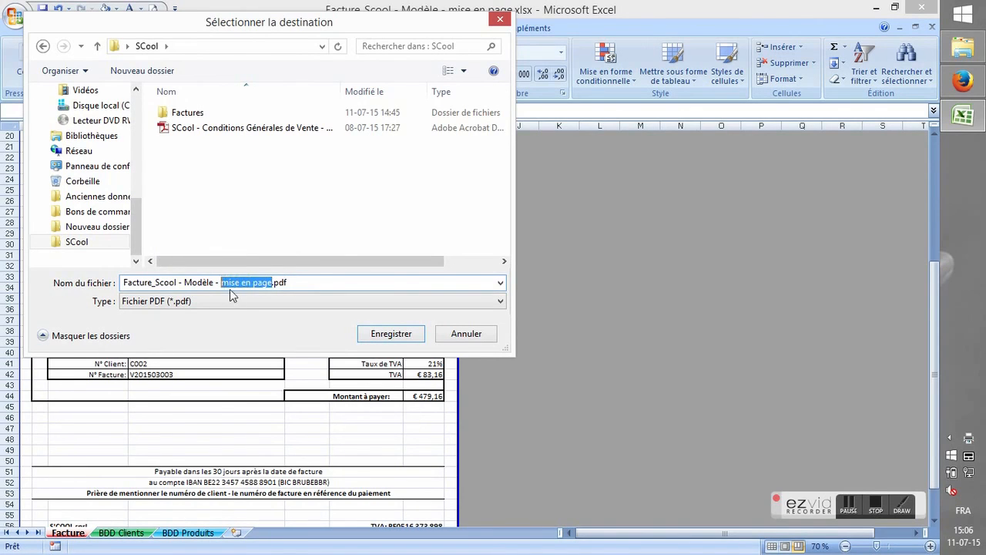
key("BackSpace")
type("1 exem")
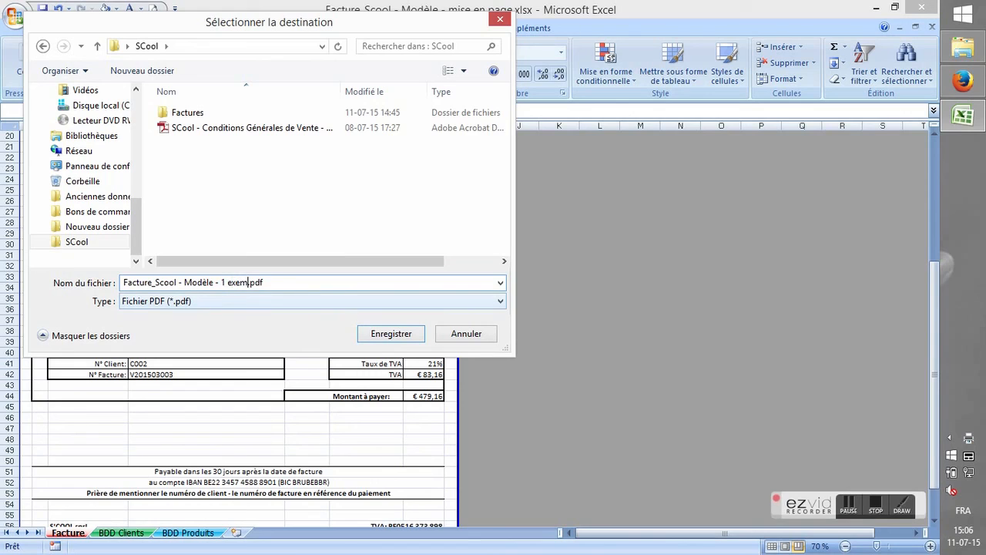
type("ple tst")
left_click(401, 334)
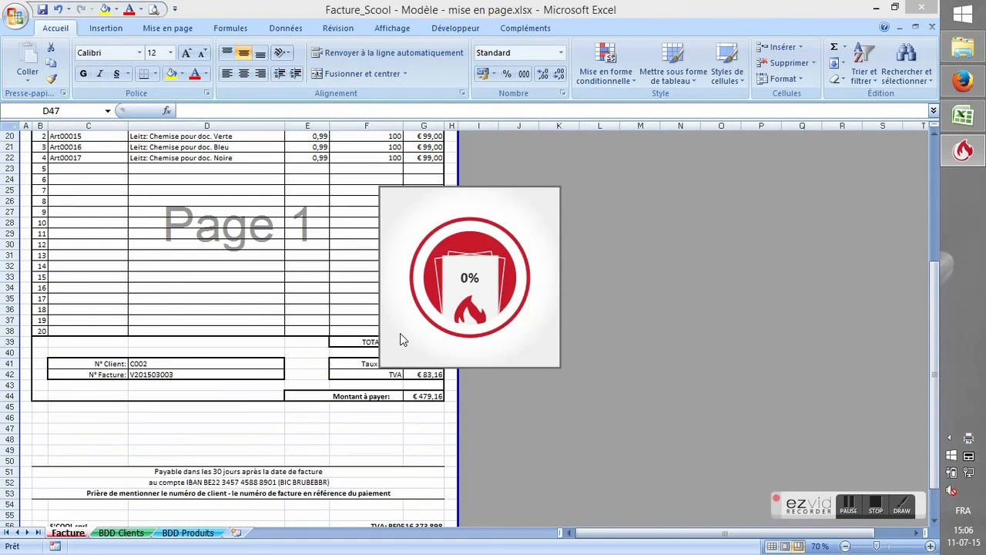